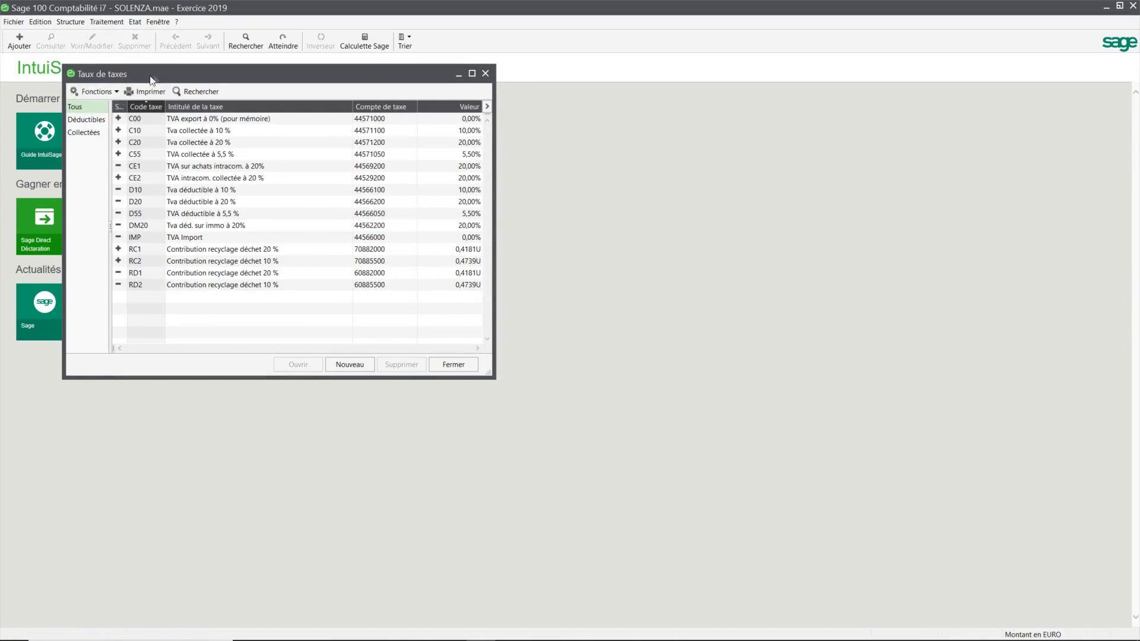
Show only the deductible taxes in the tax rates list and examine their VAT and recycling contribution entries
drag(152, 76, 292, 87)
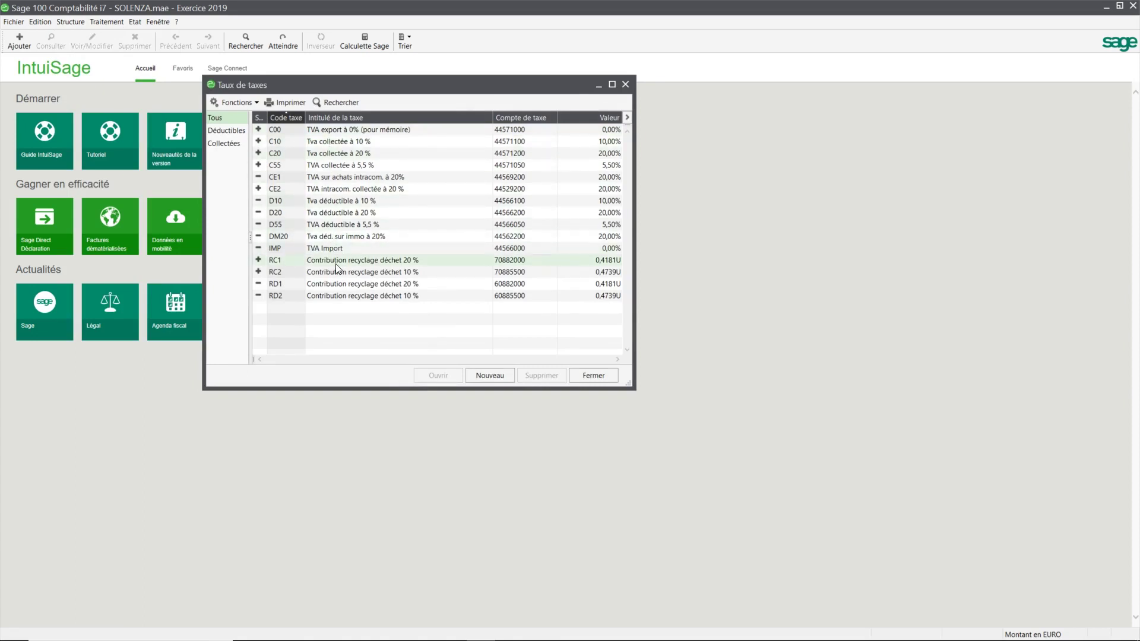
click(327, 142)
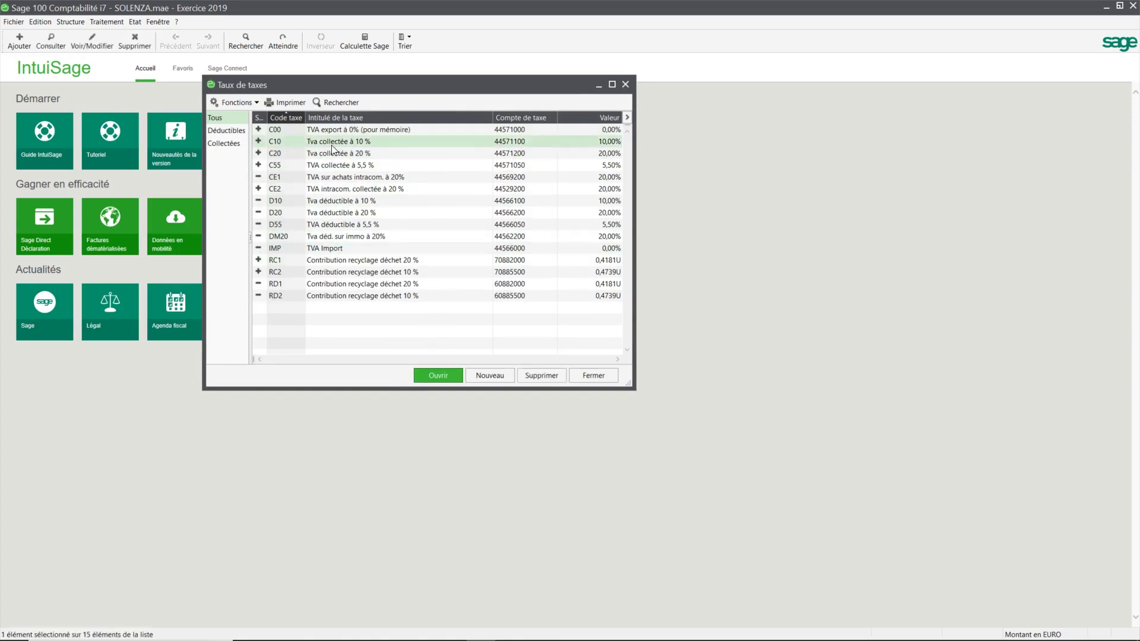
click(226, 131)
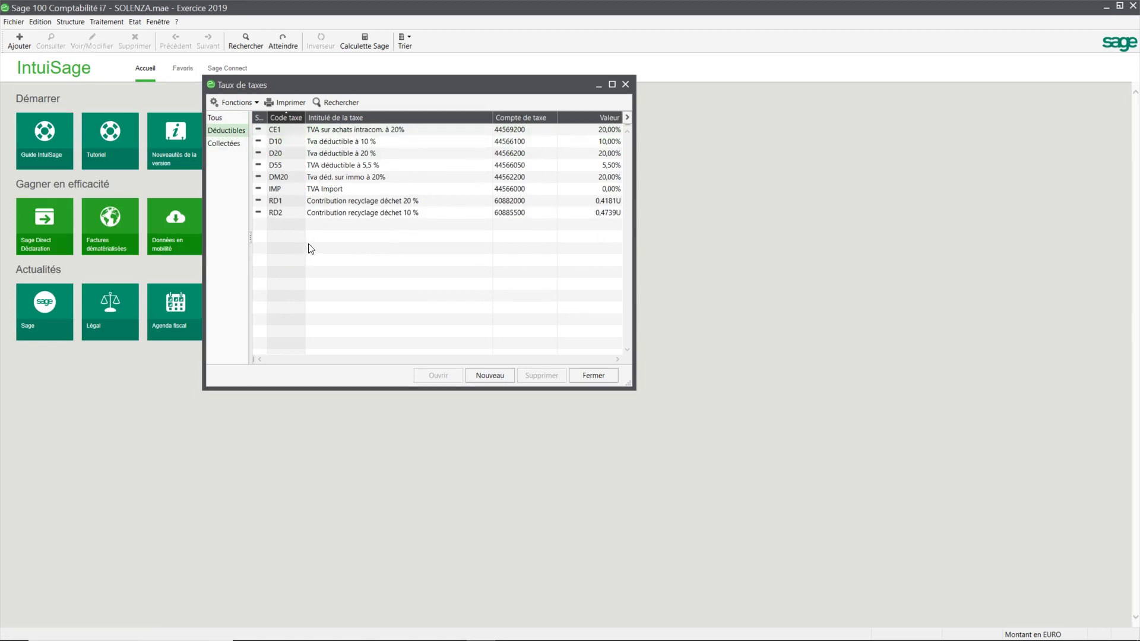
click(340, 141)
click(343, 150)
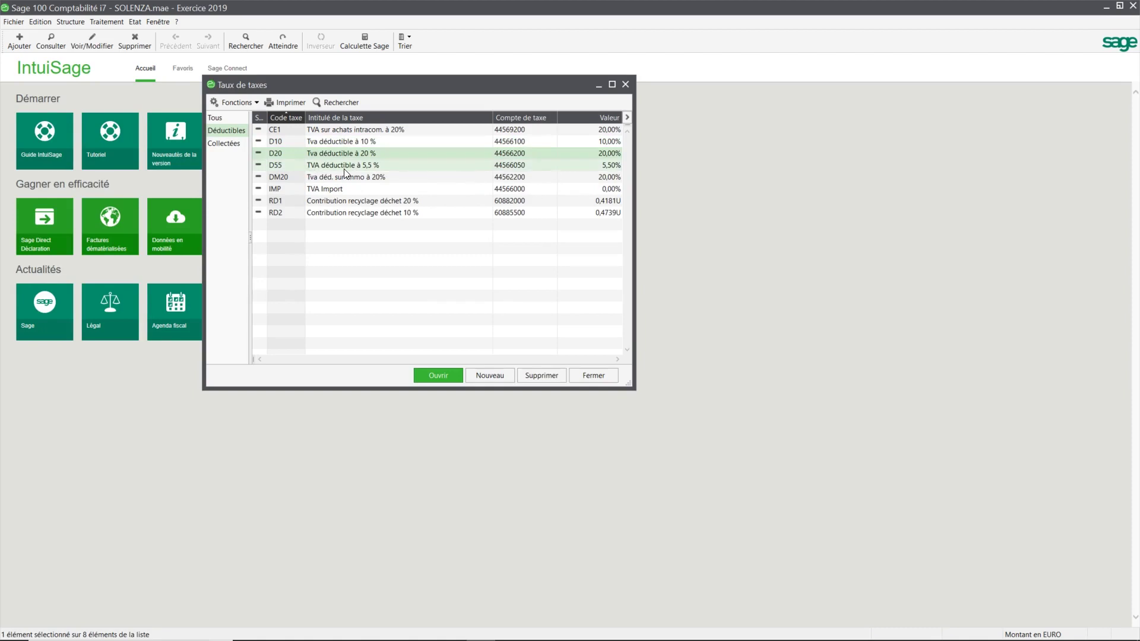
click(346, 169)
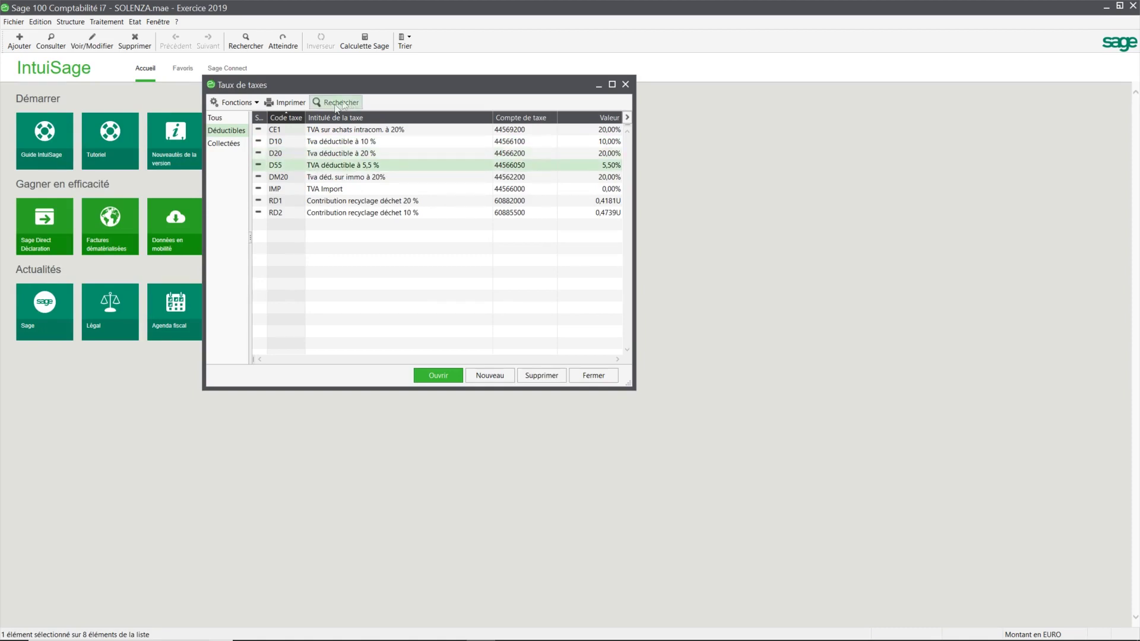
click(379, 180)
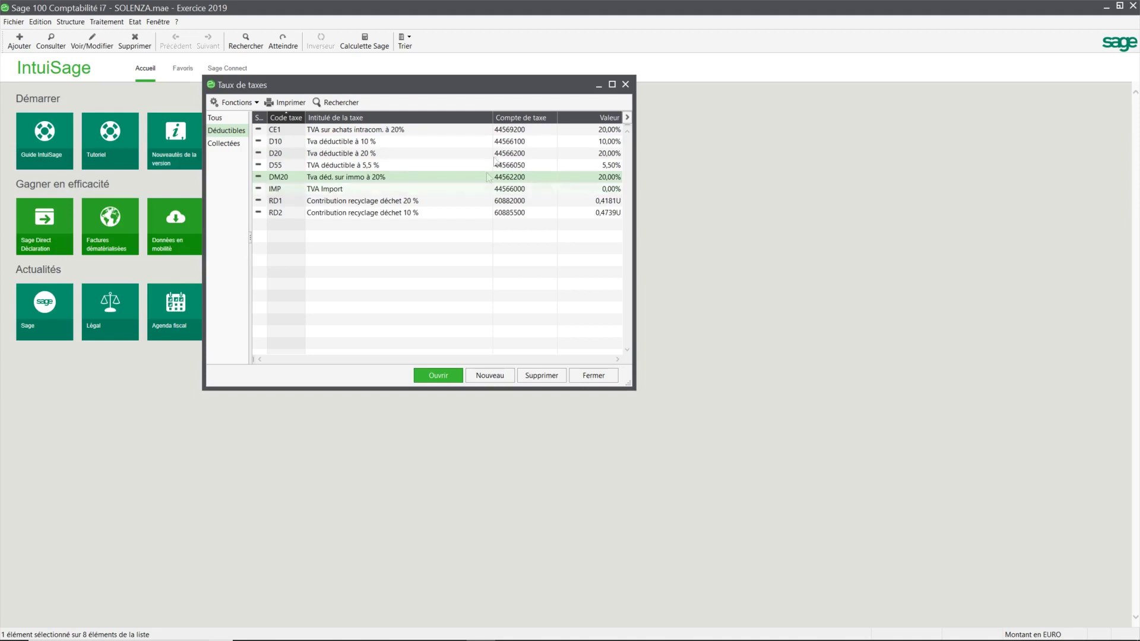
click(300, 128)
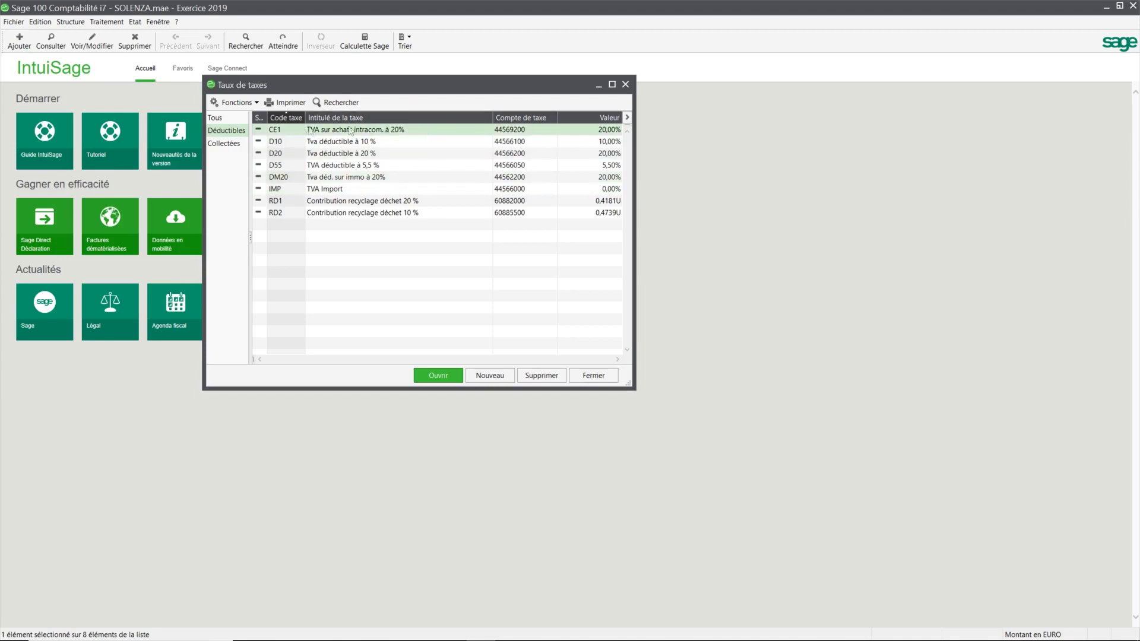
click(332, 190)
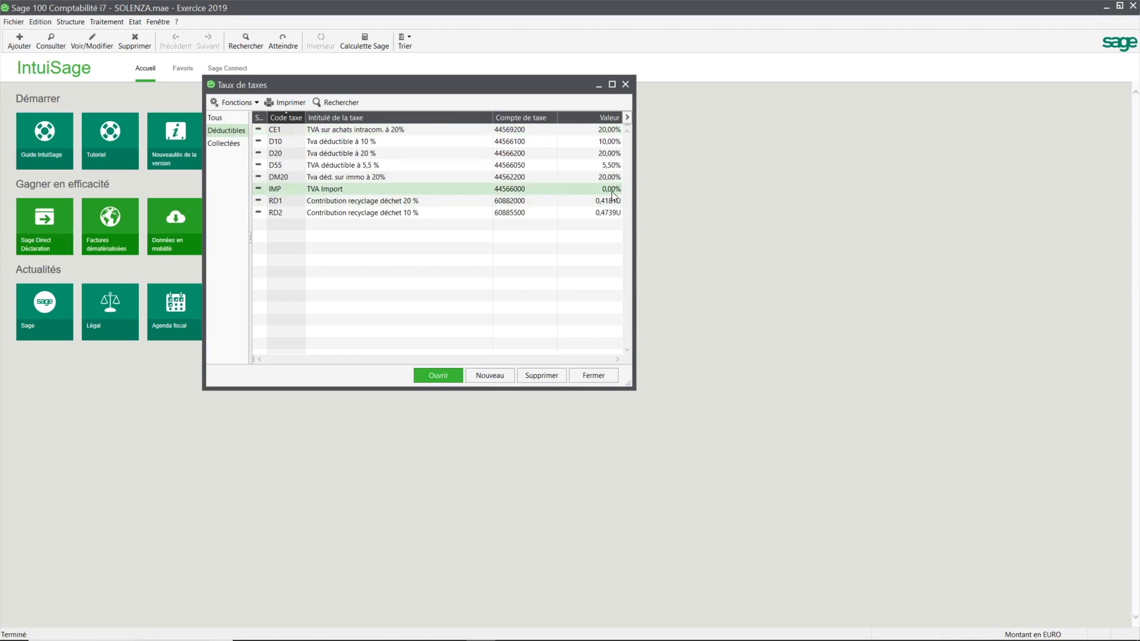
click(309, 199)
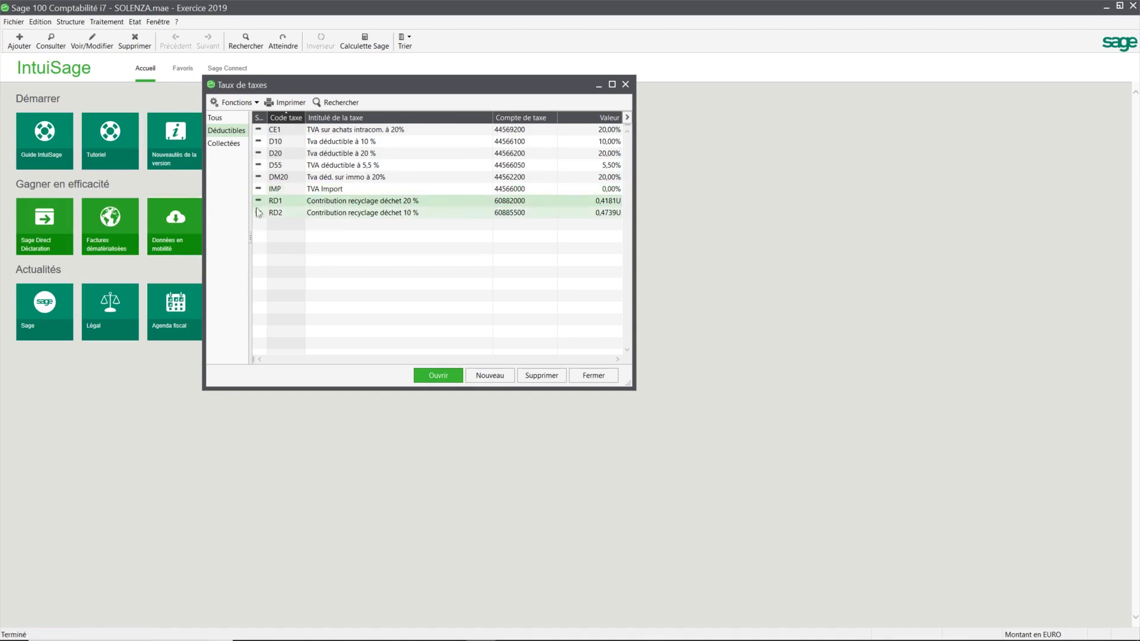
click(341, 204)
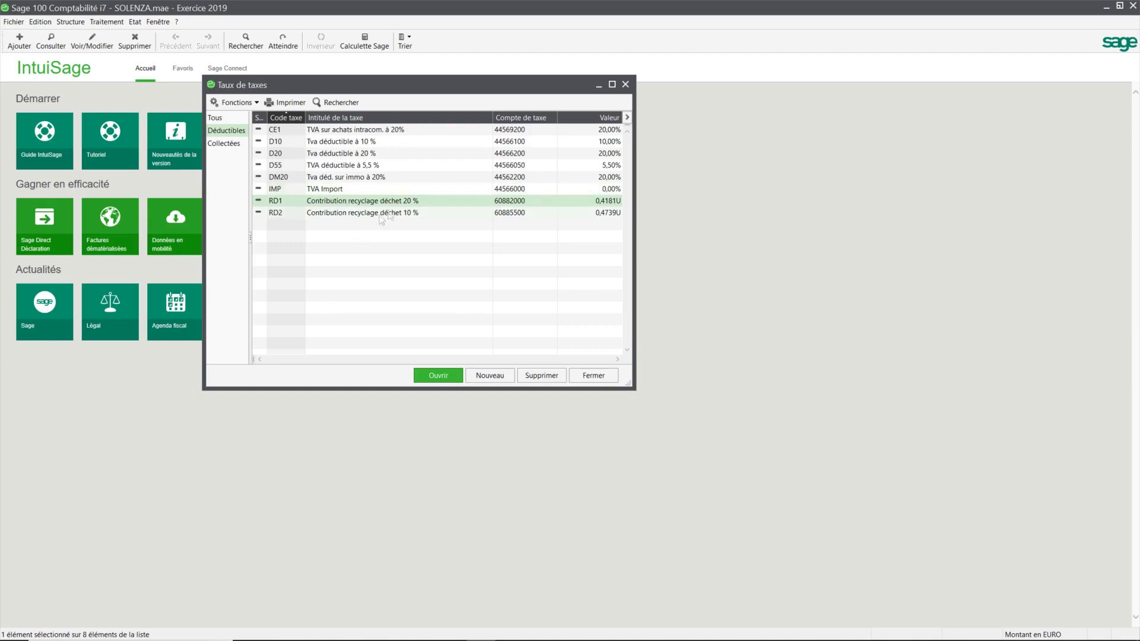
click(402, 212)
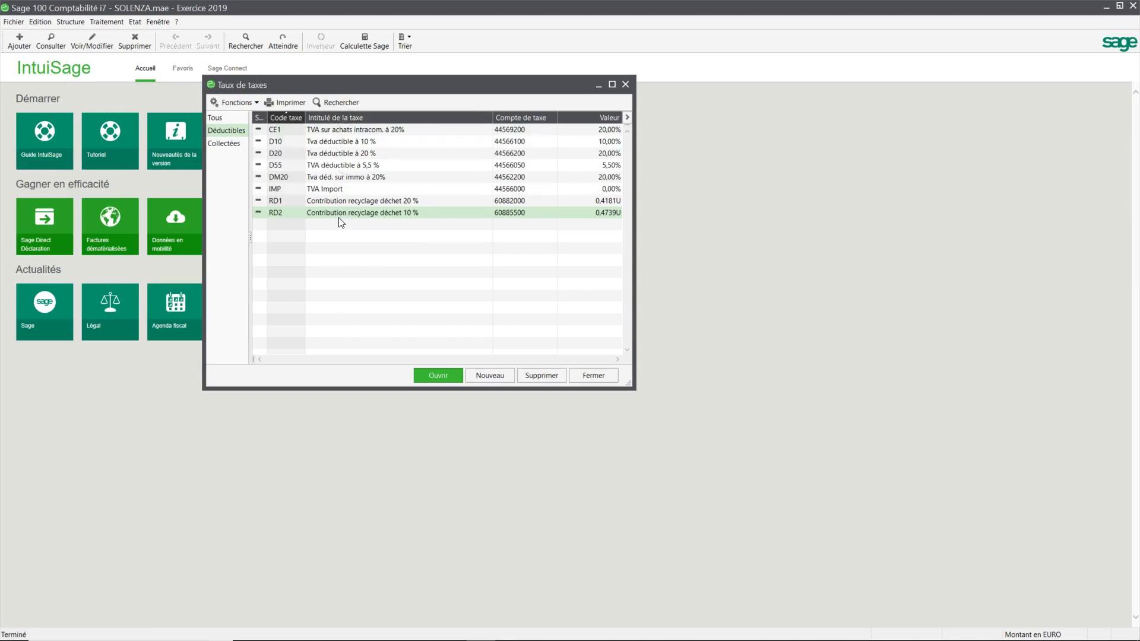
Show only the collected taxes and examine the entries from C00 to RC2 with their accounts and rates
click(237, 143)
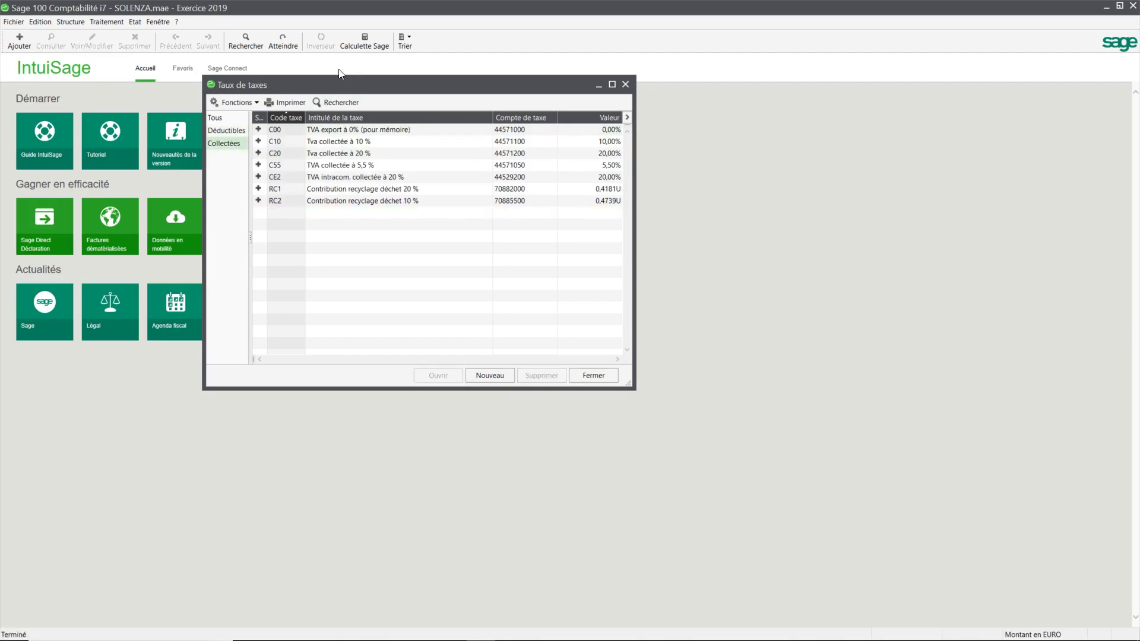
click(367, 130)
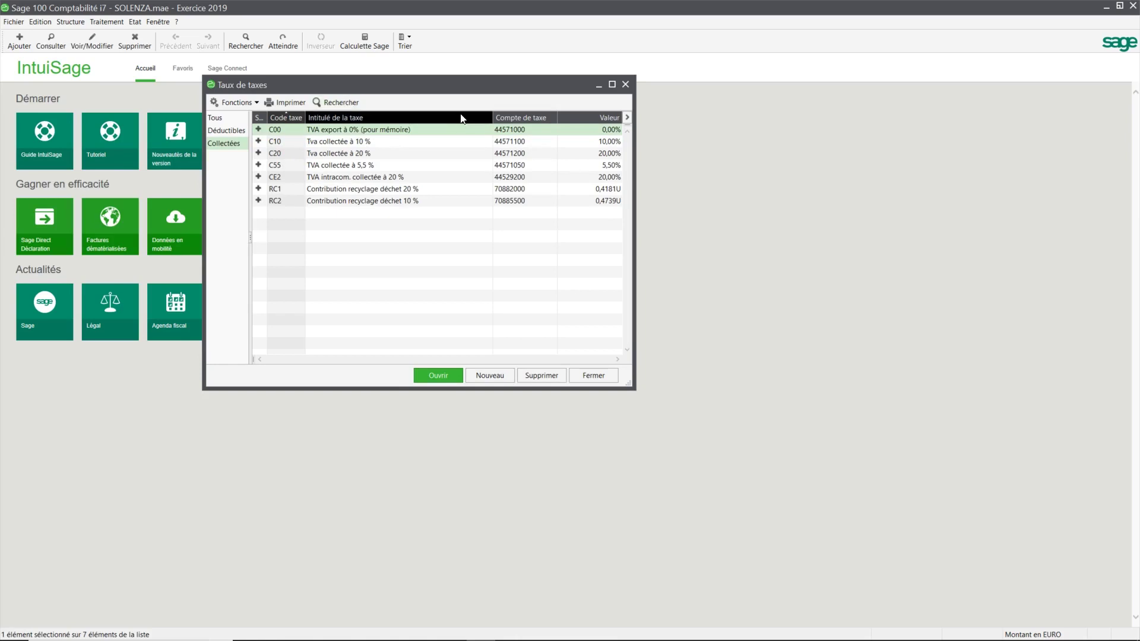
click(343, 140)
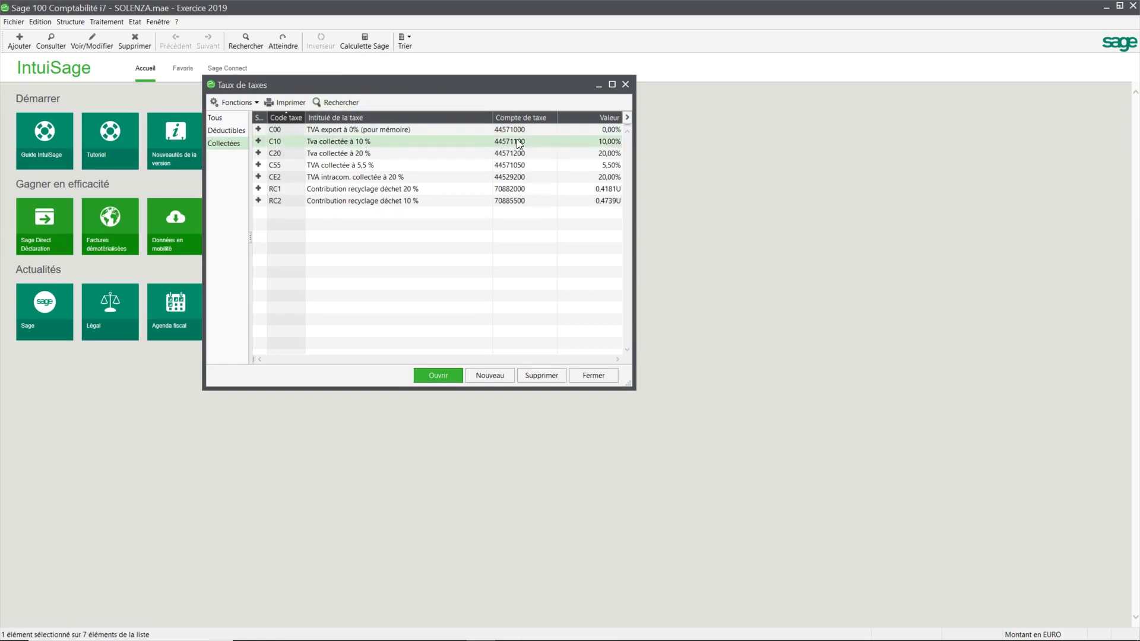
click(372, 155)
click(340, 165)
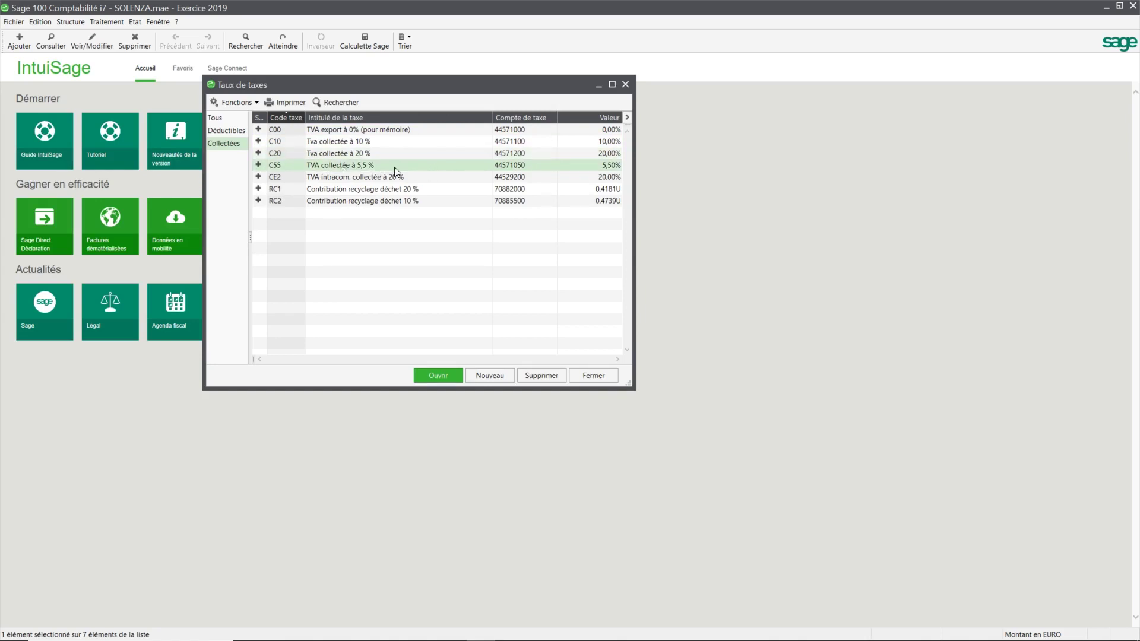
click(368, 177)
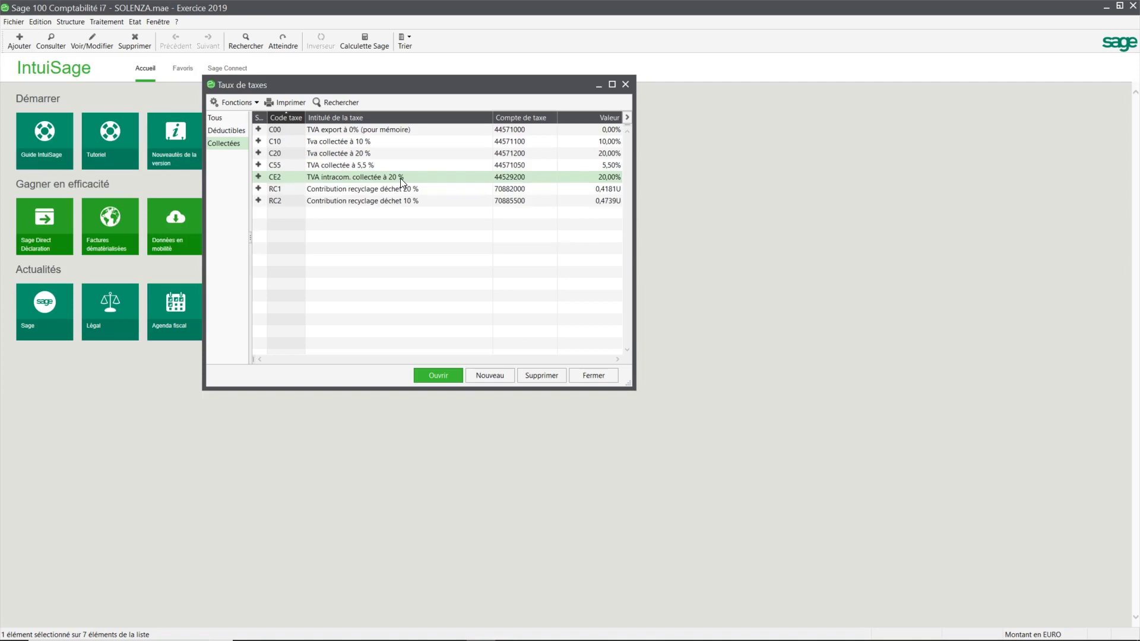
click(383, 187)
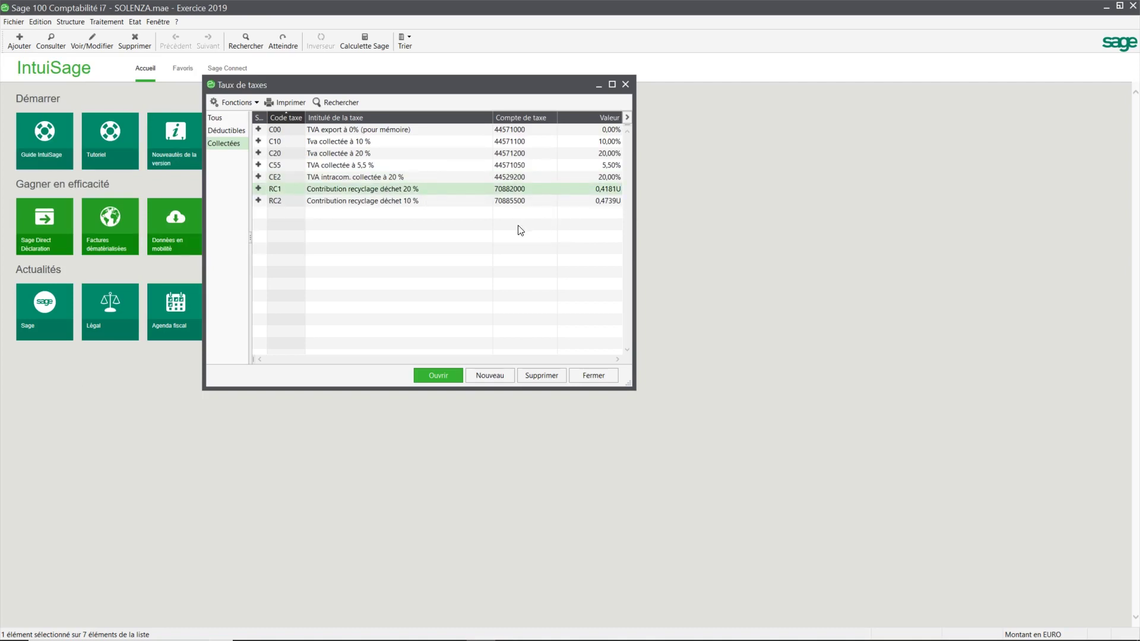
click(388, 202)
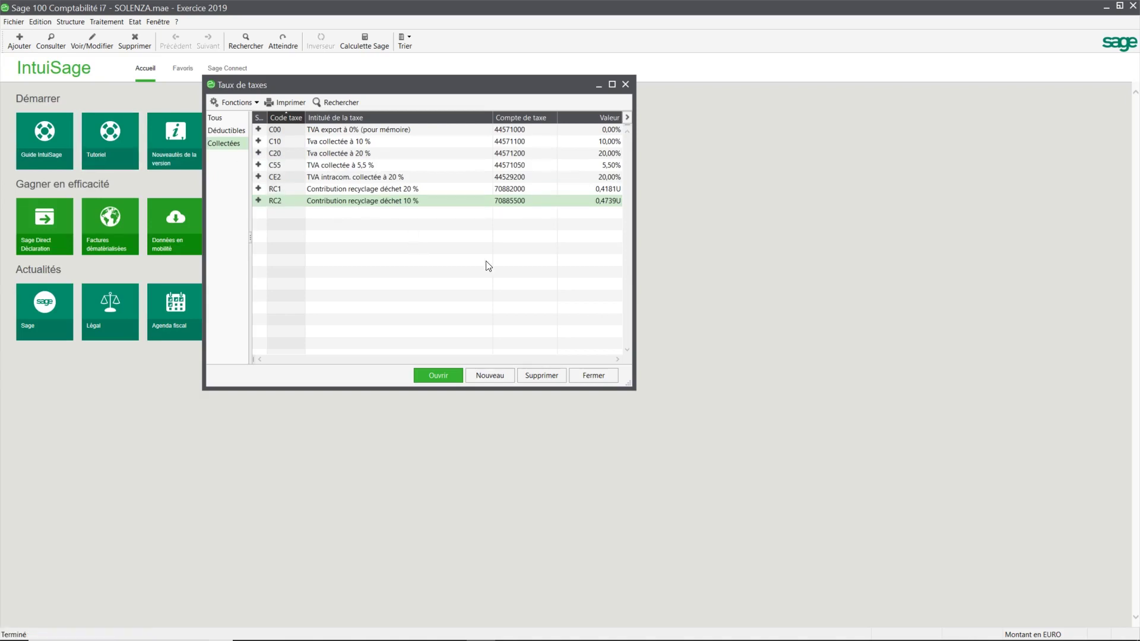
Return to the deductible taxes and open the record of tax D20, Tva déductible à 20 %
click(226, 131)
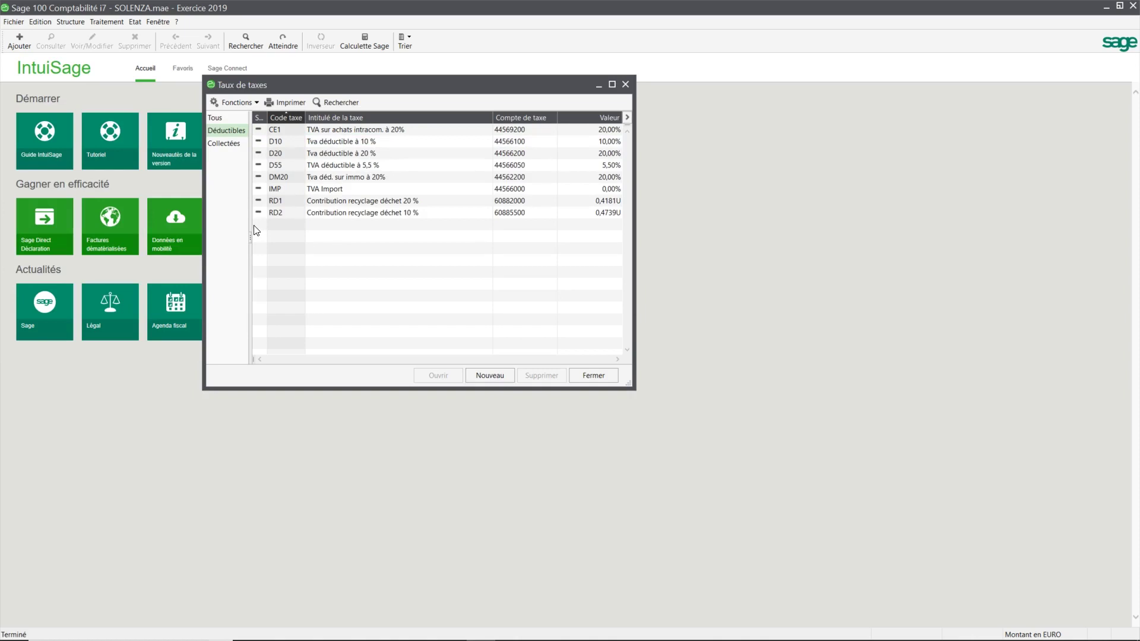
click(267, 152)
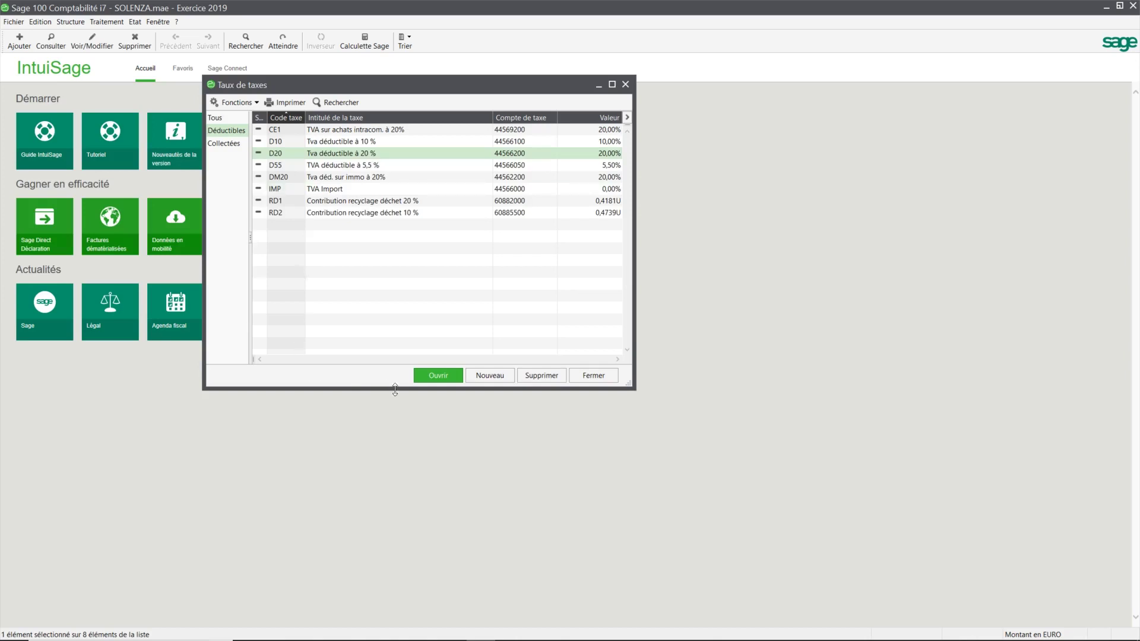
click(448, 373)
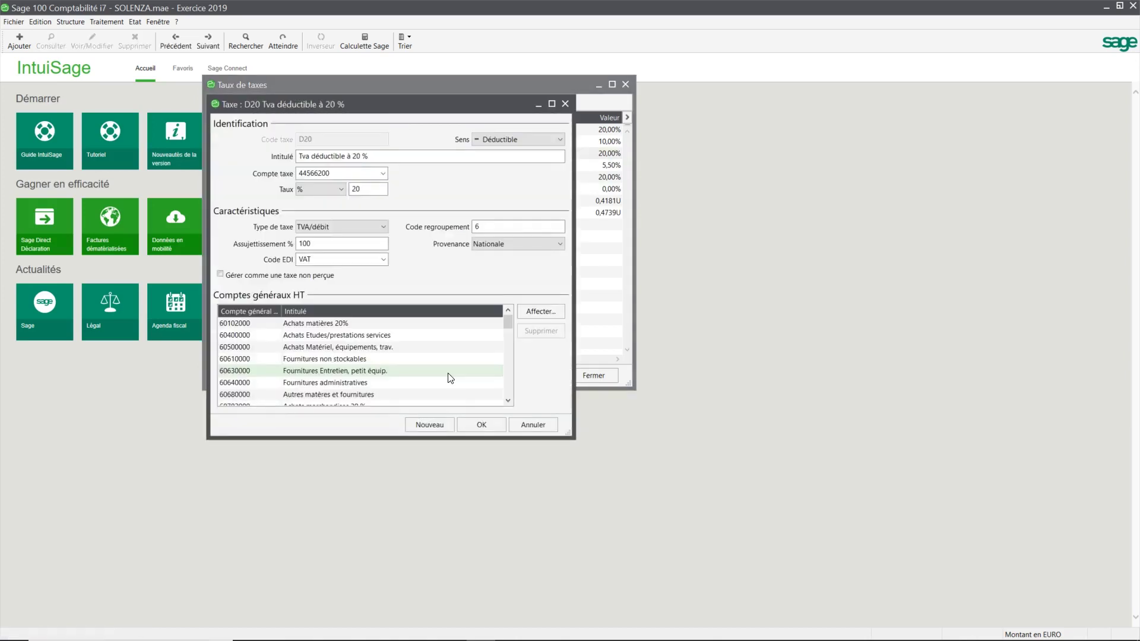
drag(380, 106, 474, 127)
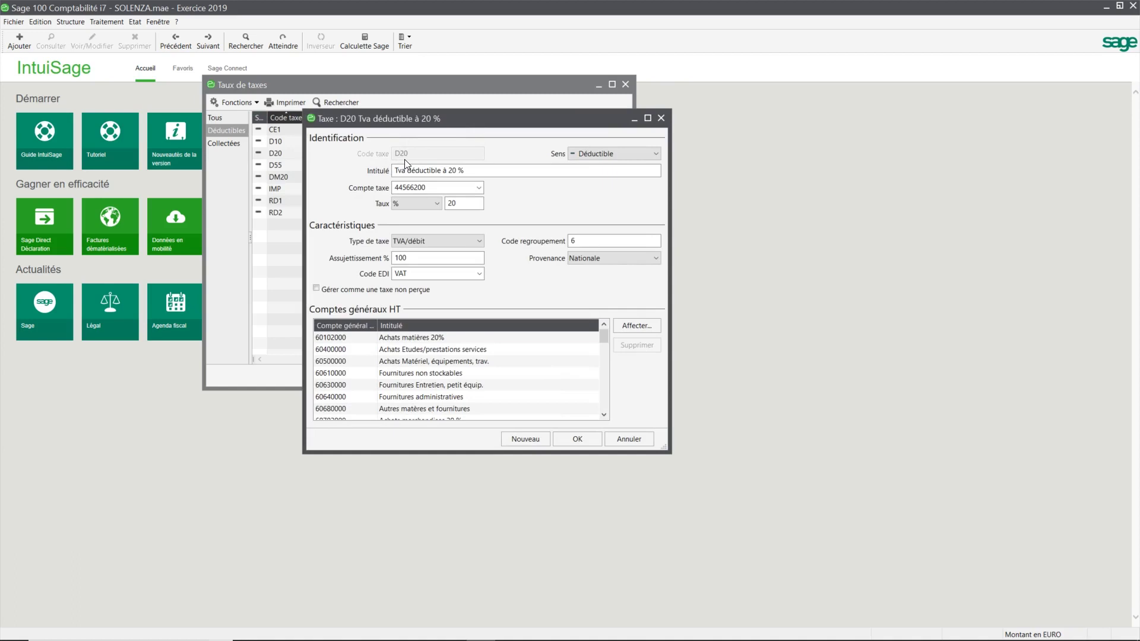
Examine the title of tax D20 and the options available for its Sens setting
click(448, 170)
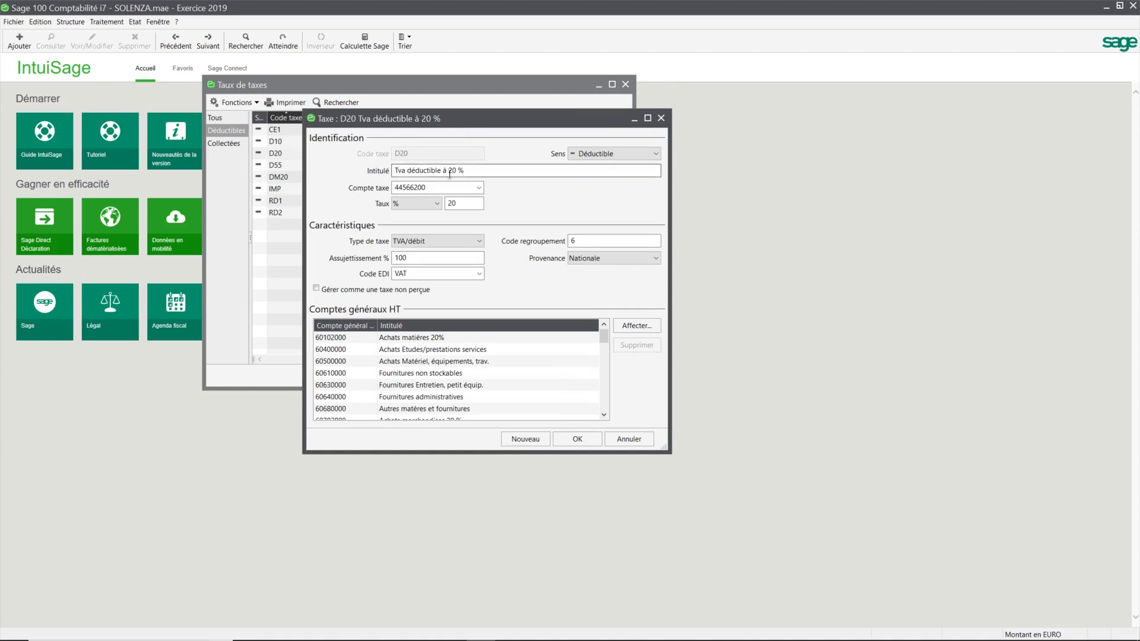
click(650, 154)
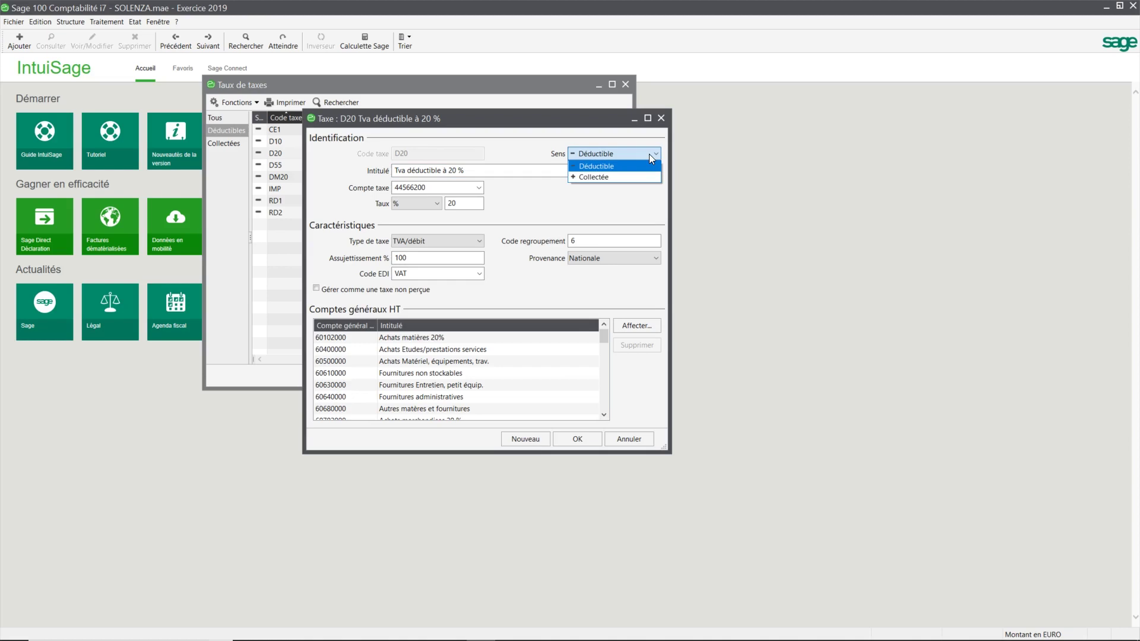
click(651, 157)
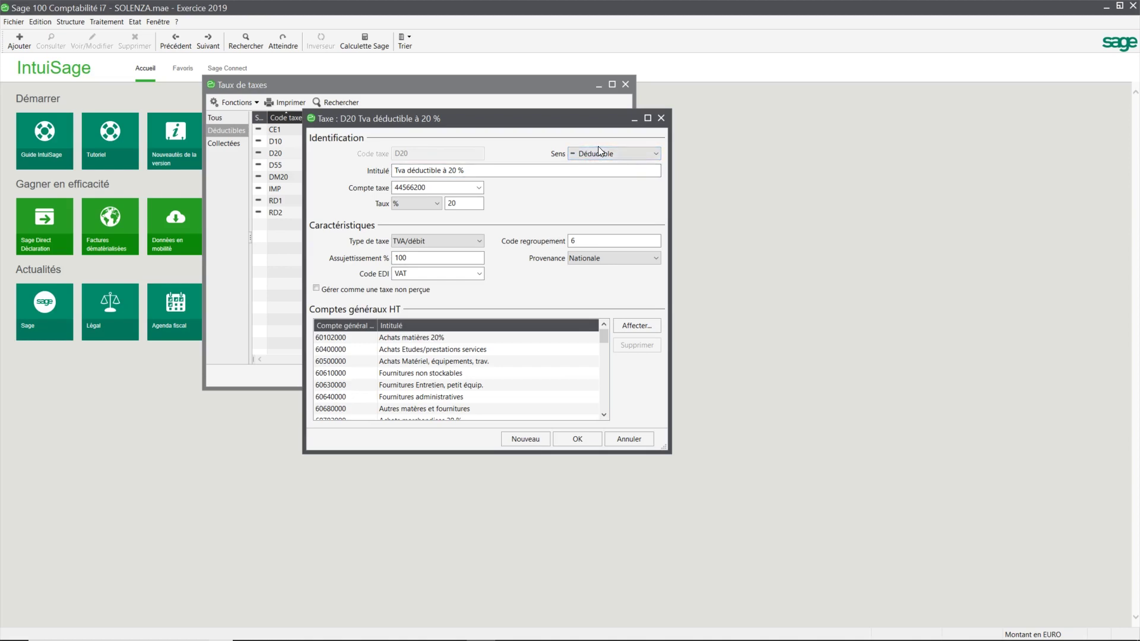
click(650, 156)
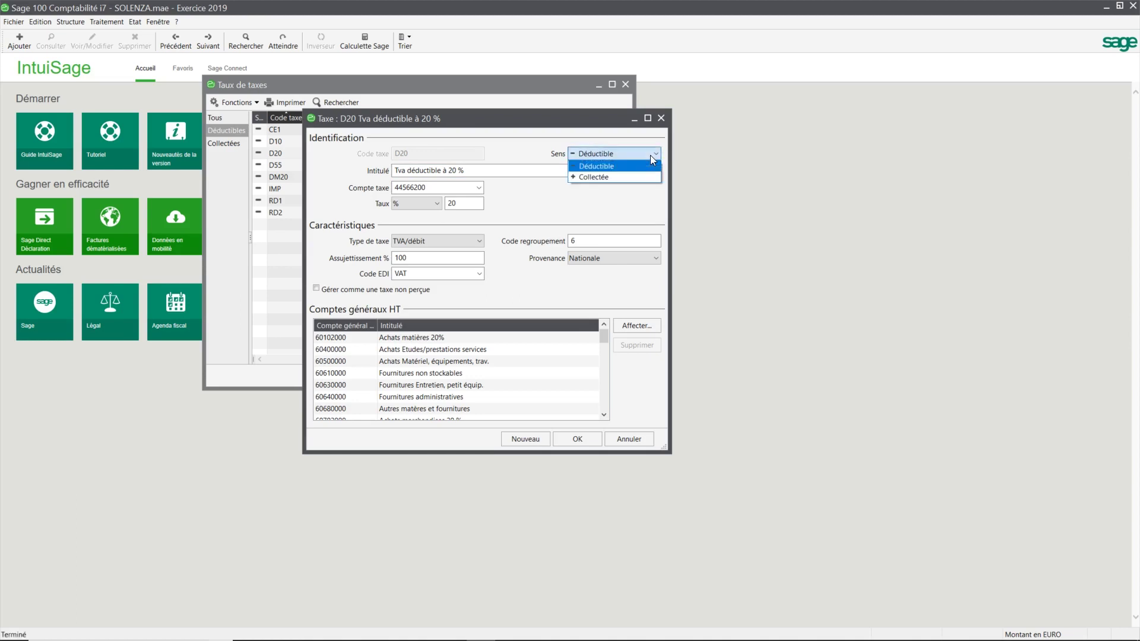
click(650, 155)
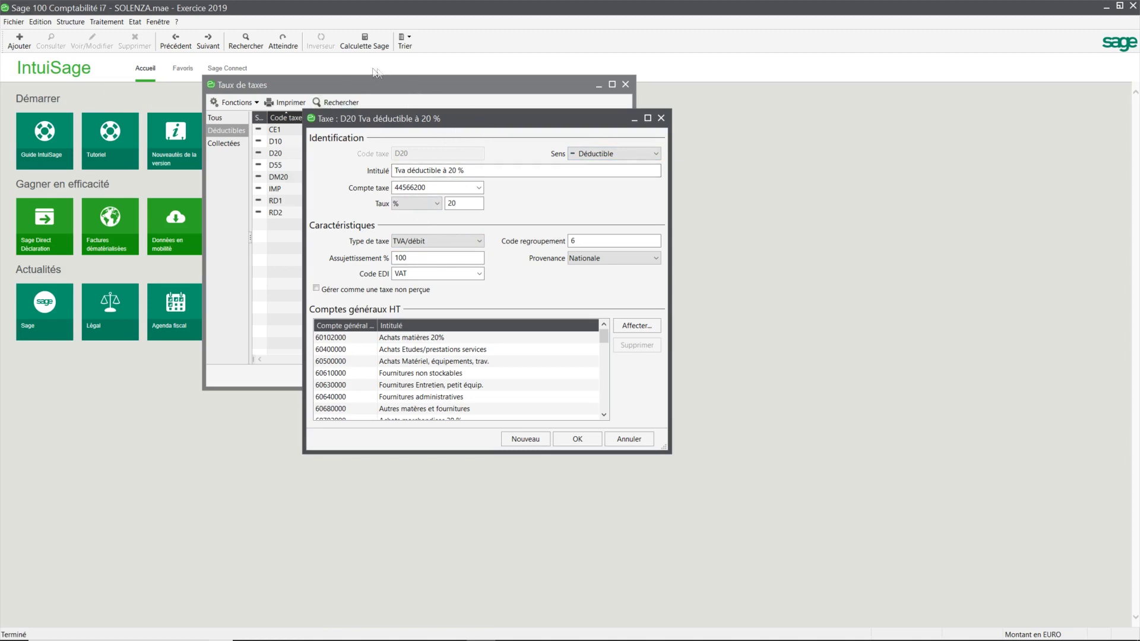
Examine the tax account, rate, tax type options and Assujettissement percentage of tax D20, keeping TVA/débit as the type
click(446, 187)
click(447, 187)
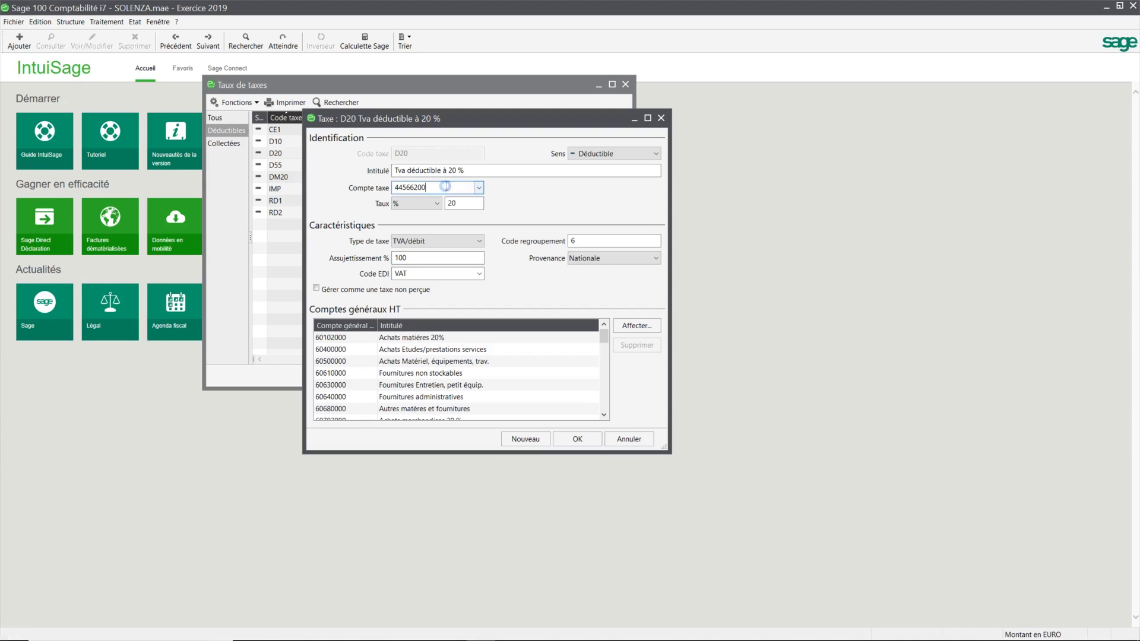
click(412, 188)
click(476, 204)
click(477, 242)
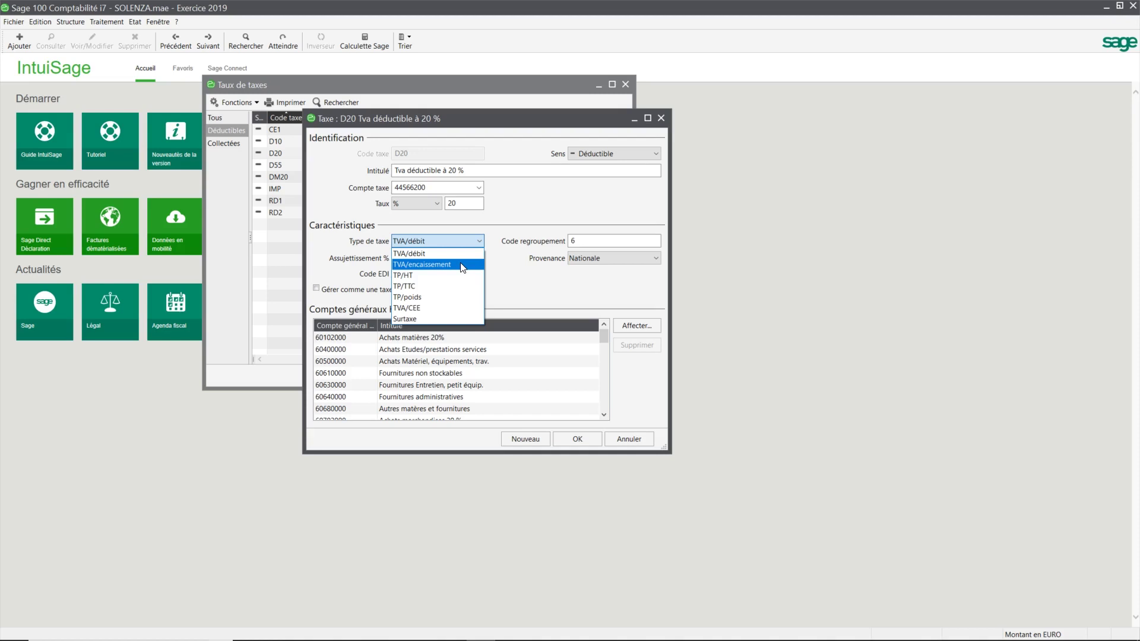
click(459, 255)
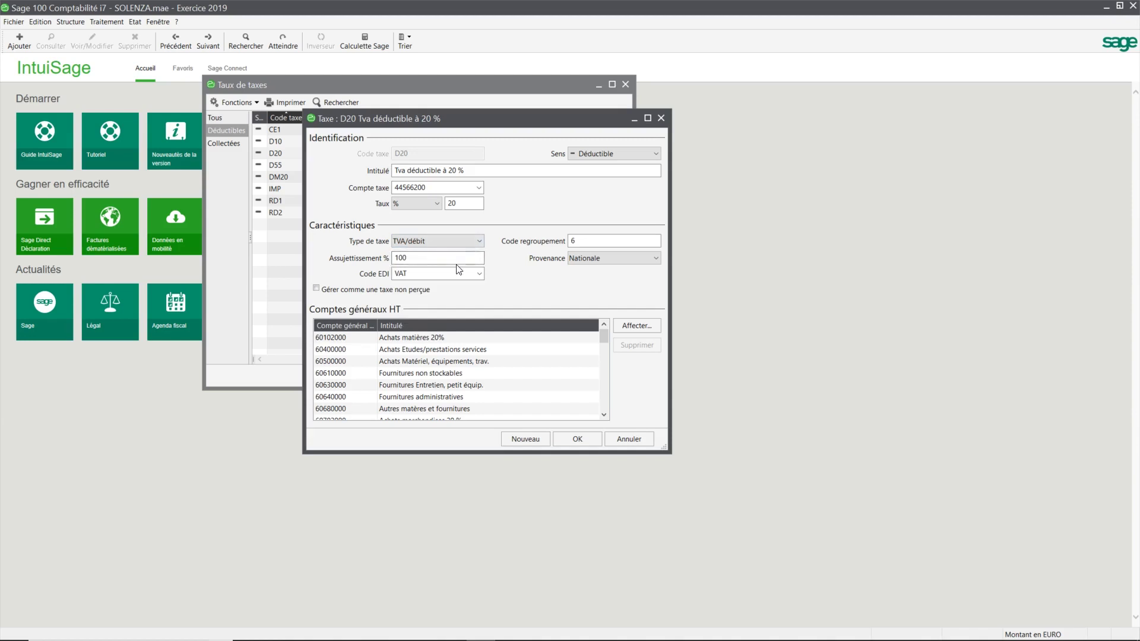
click(441, 258)
Examine the full list of general accounts (Comptes généraux HT) linked to tax D20
scroll(397, 348, down, 10)
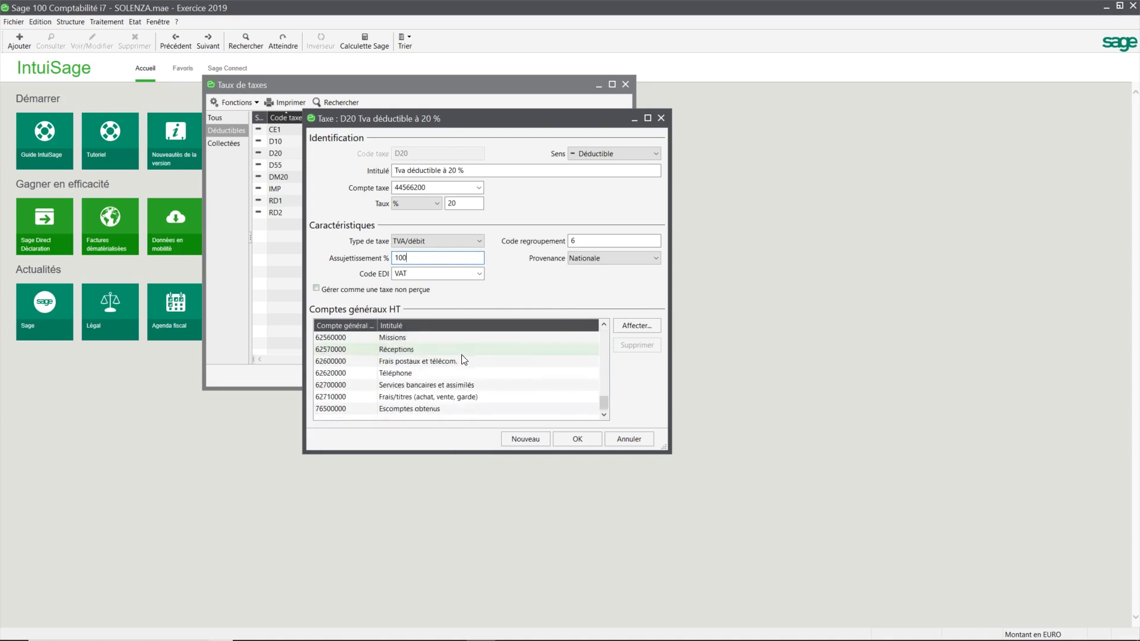
scroll(463, 359, up, 10)
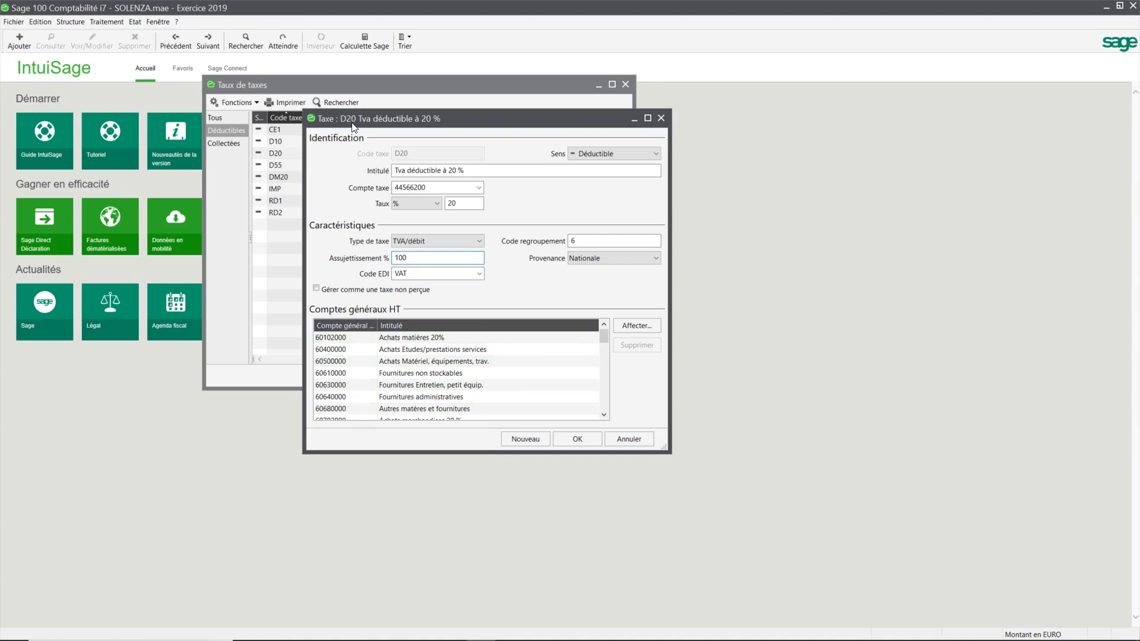
scroll(386, 363, down, 5)
scroll(382, 371, up, 5)
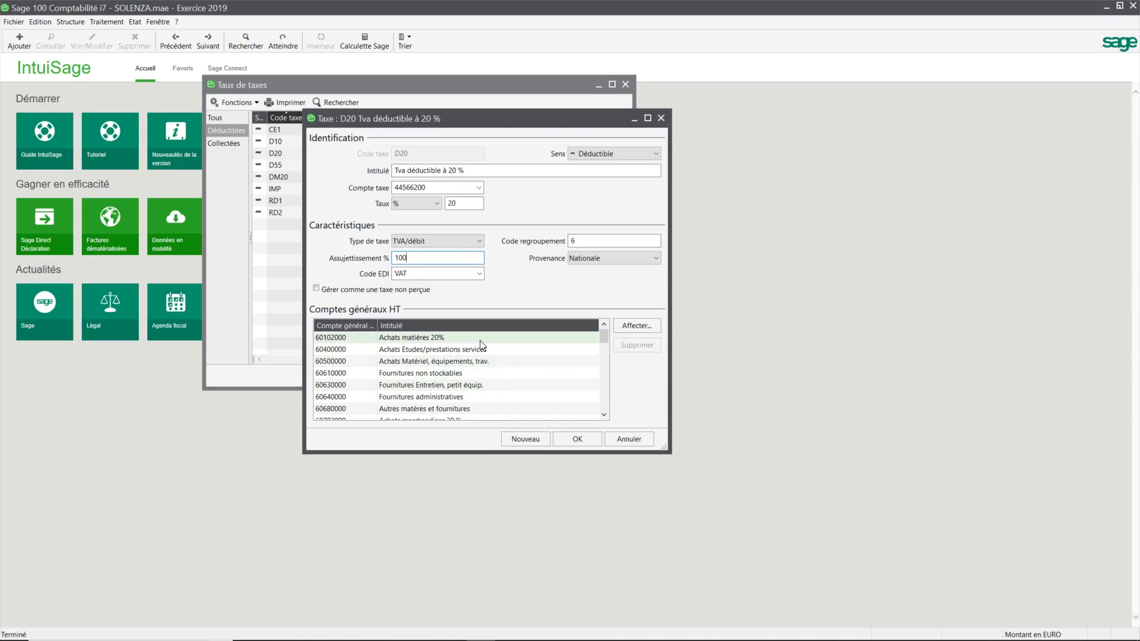
scroll(475, 353, down, 8)
scroll(469, 363, up, 8)
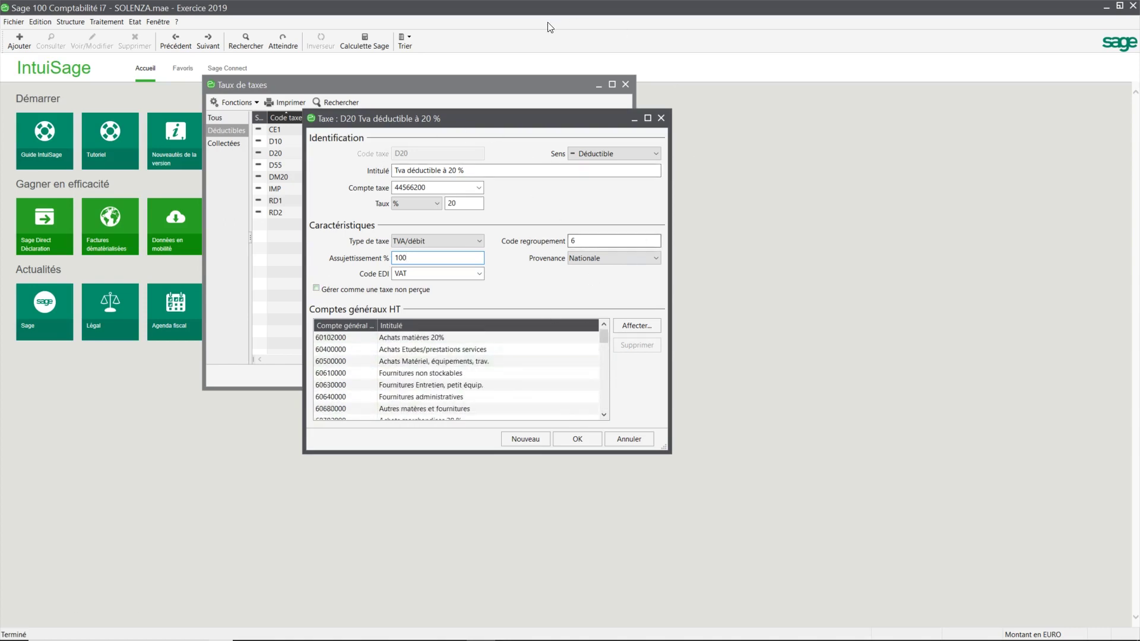
Browse the general accounts available for assignment to tax D20, sorted by descending account number, and leave the selection without assigning any
click(653, 322)
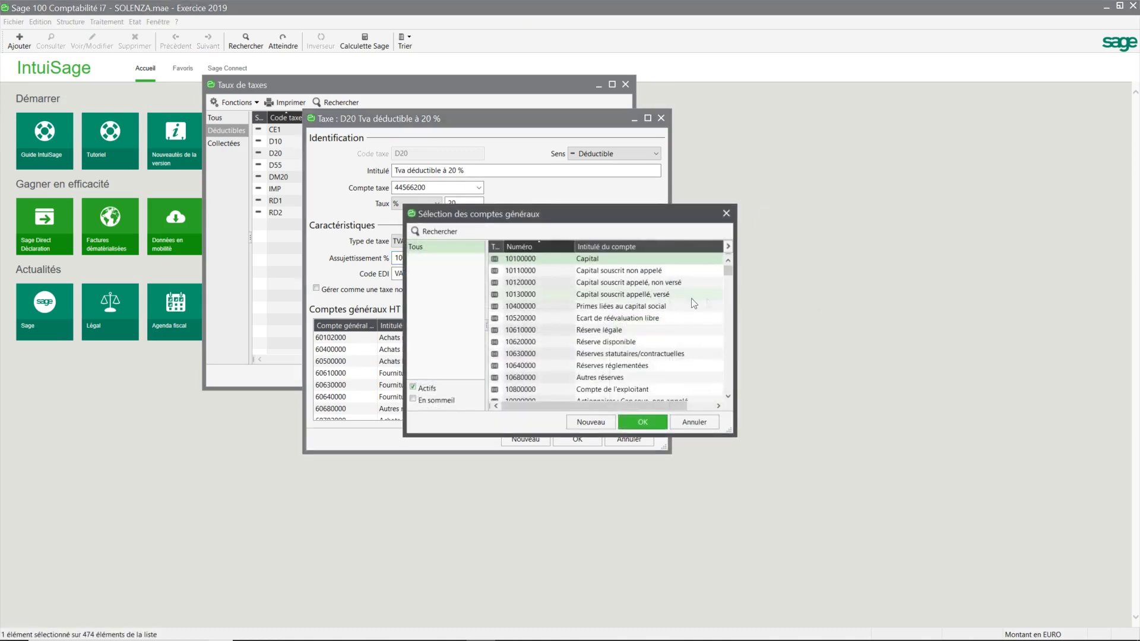
scroll(628, 308, down, 15)
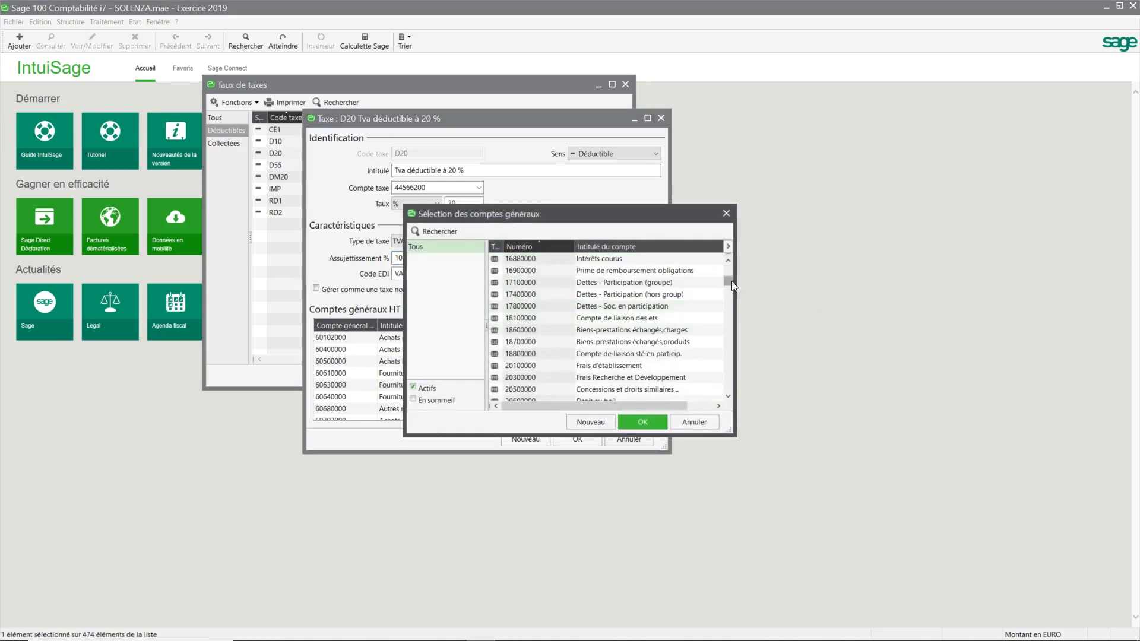
click(546, 247)
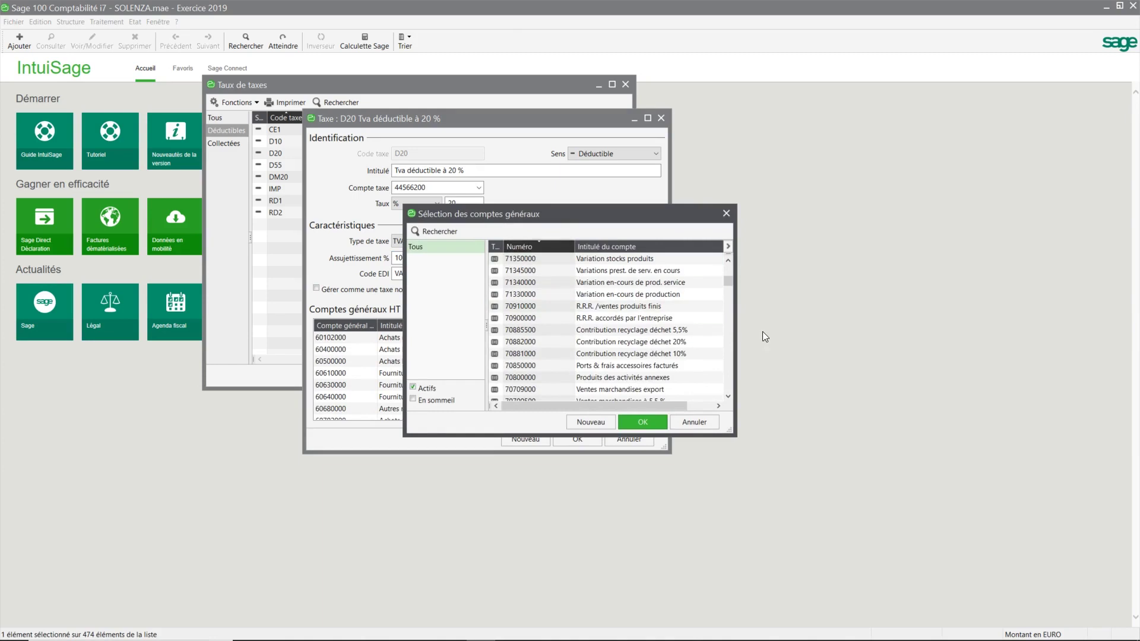
scroll(628, 318, down, 10)
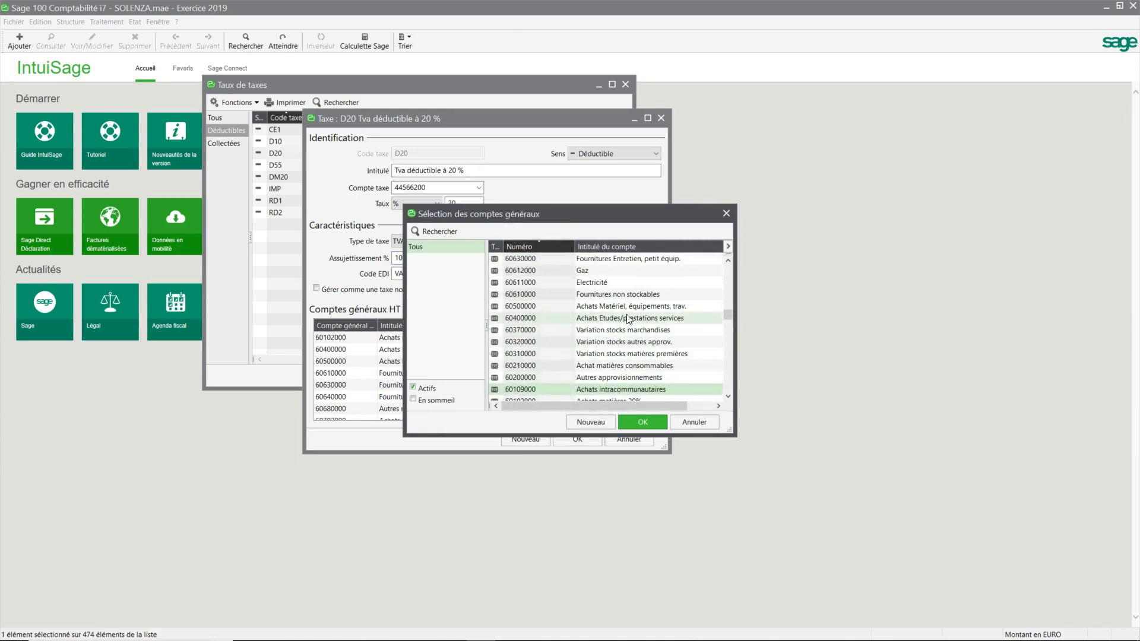
scroll(628, 320, down, 3)
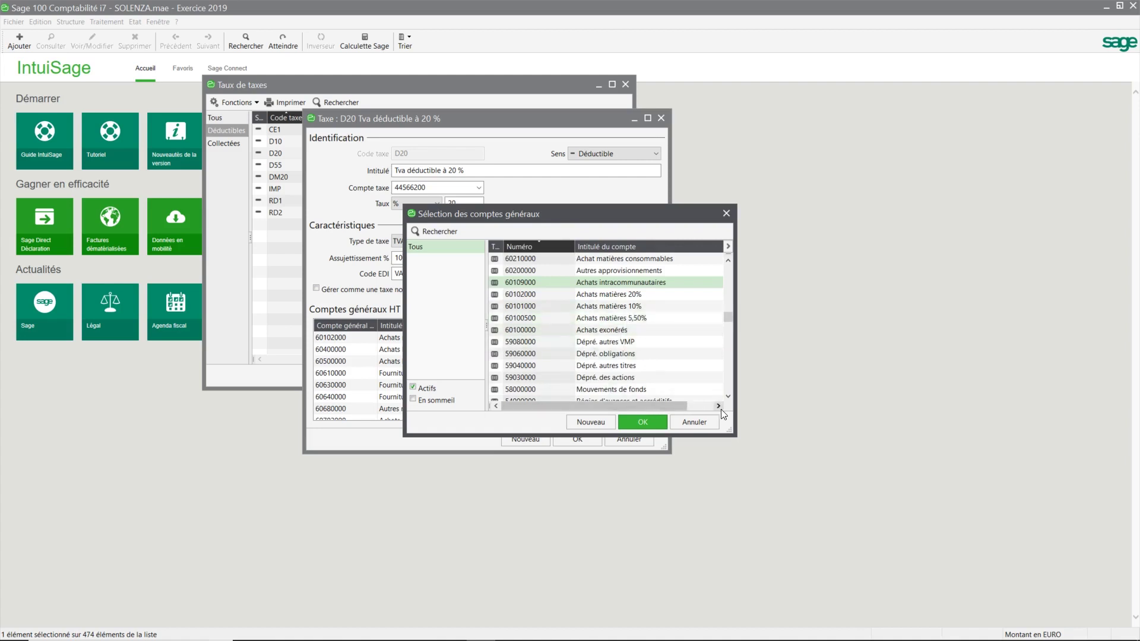
click(694, 422)
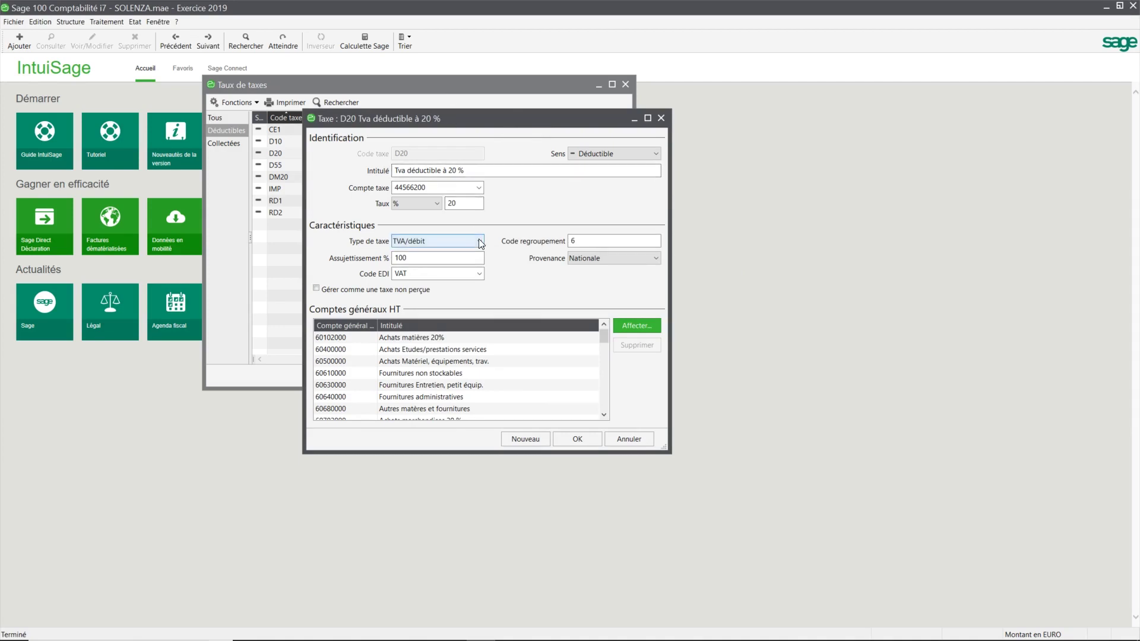
Look through the general accounts already linked to tax D20 once more and validate its record
scroll(457, 354, down, 5)
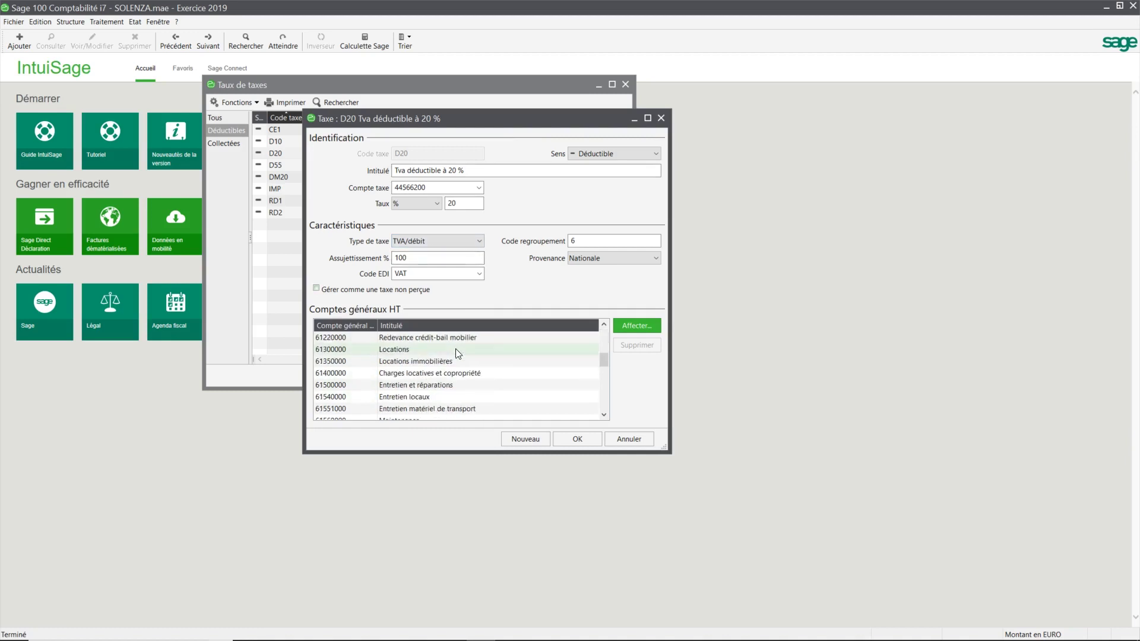
scroll(457, 353, up, 5)
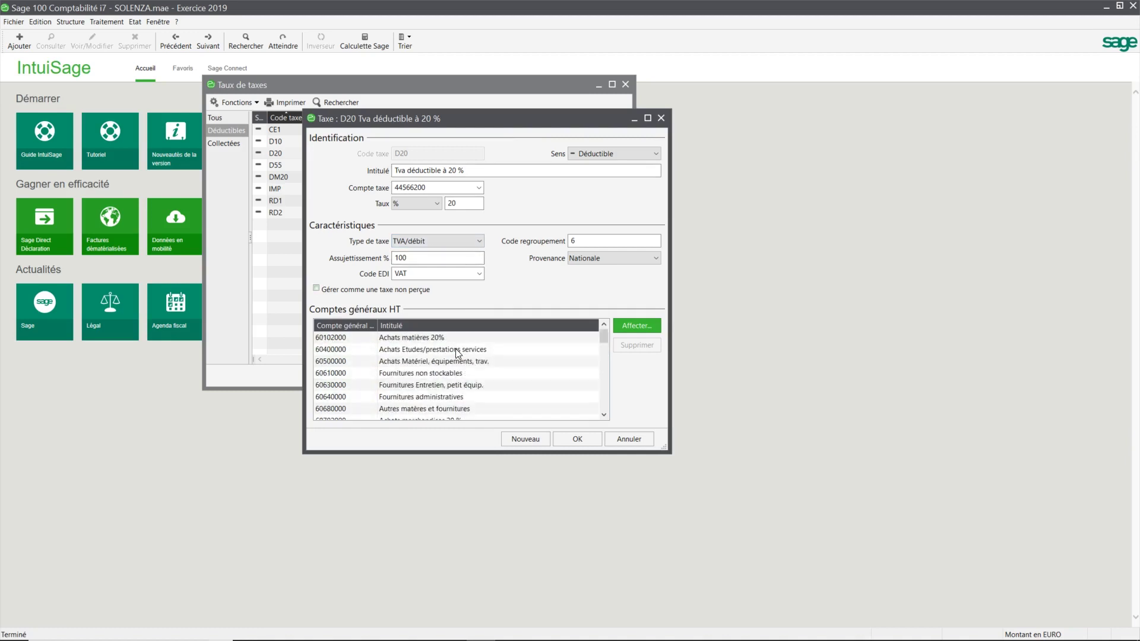
click(579, 440)
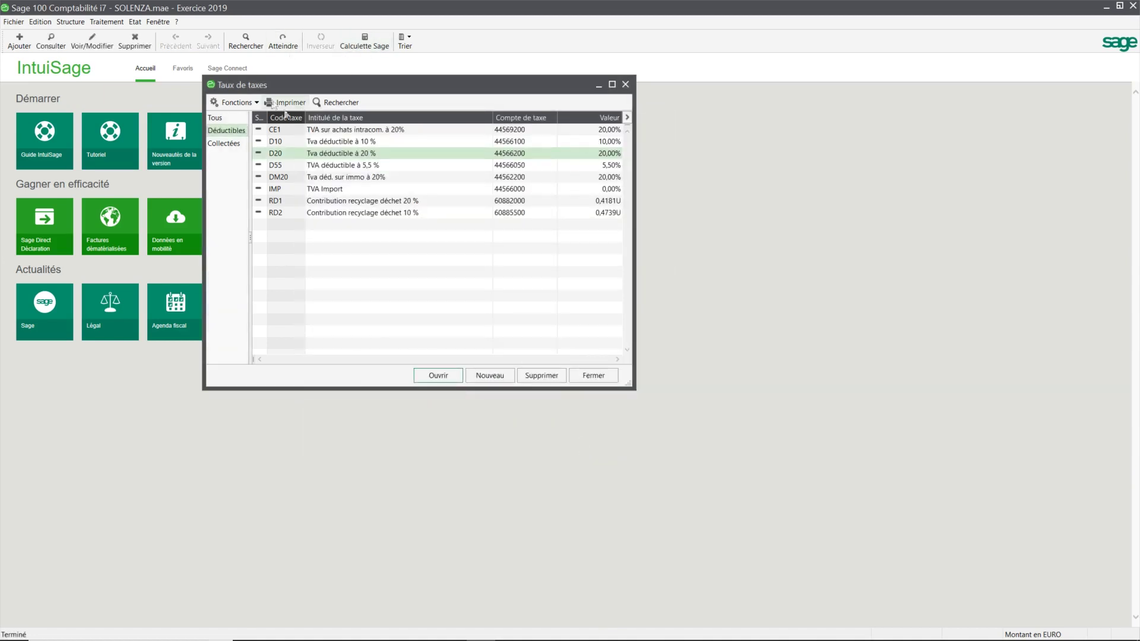
Open the record of collected tax C20, Tva collectée à 20 %, and examine its tax account
click(227, 143)
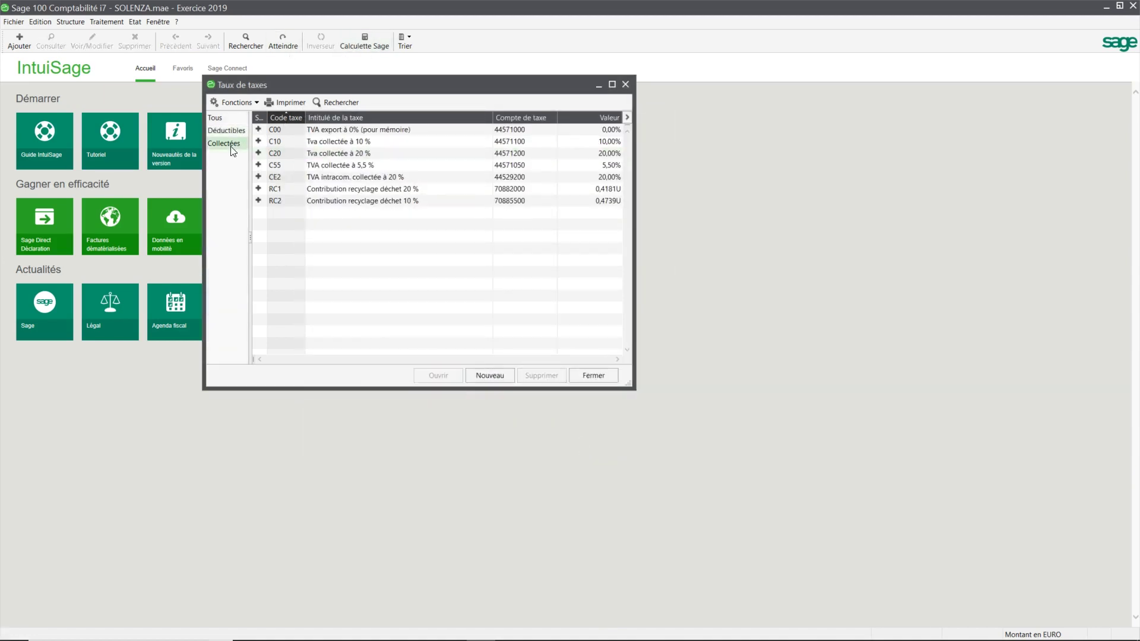
double_click(344, 153)
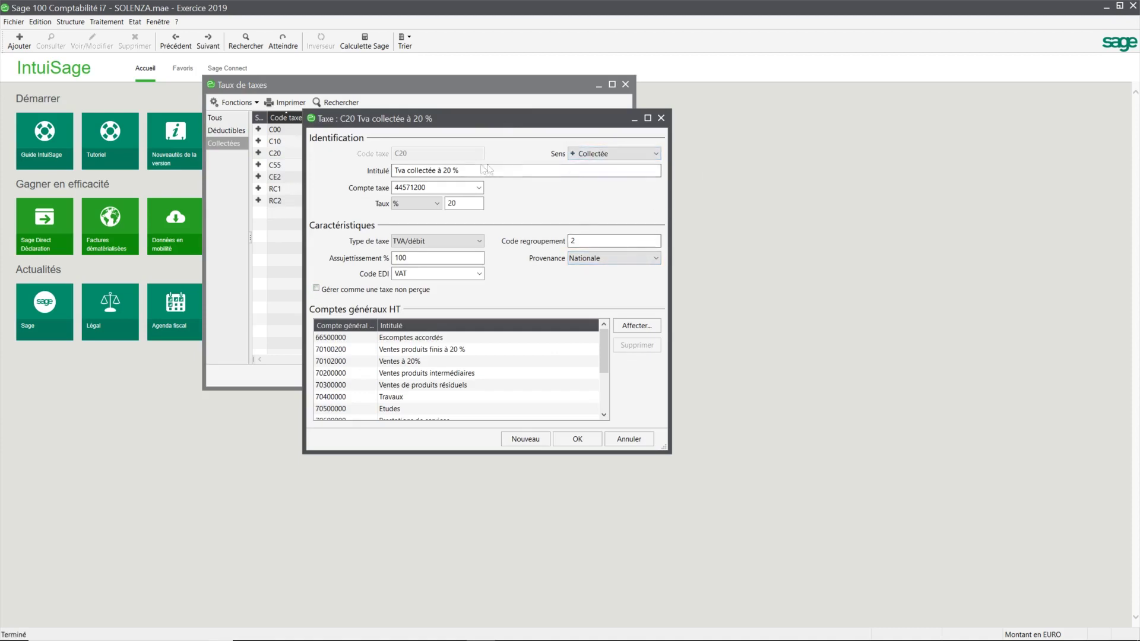
click(431, 188)
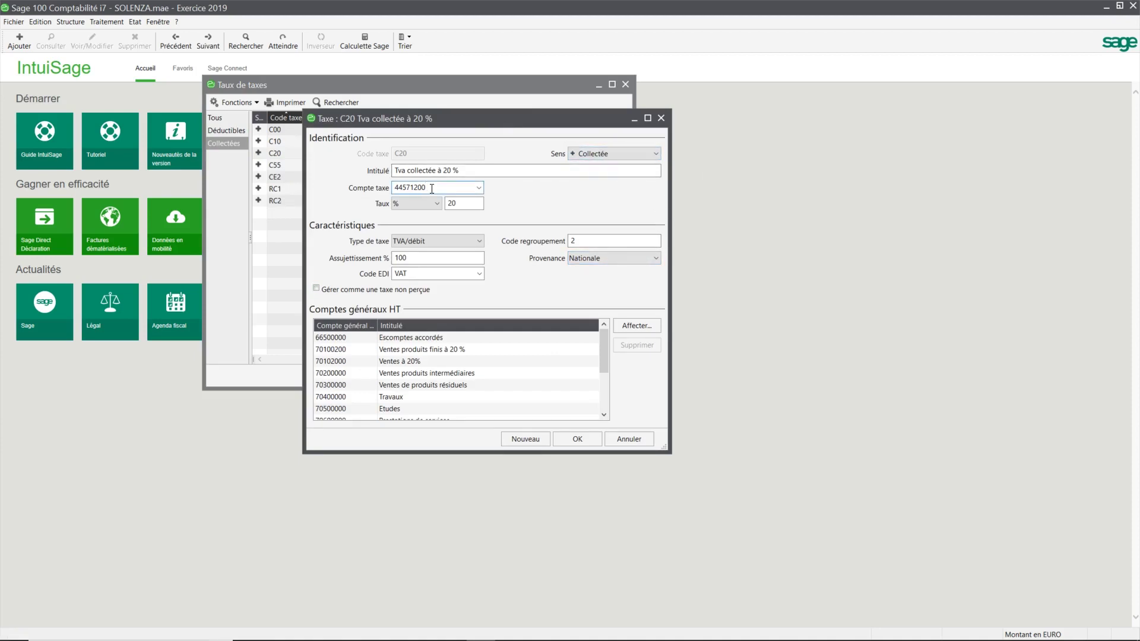
click(431, 188)
click(429, 187)
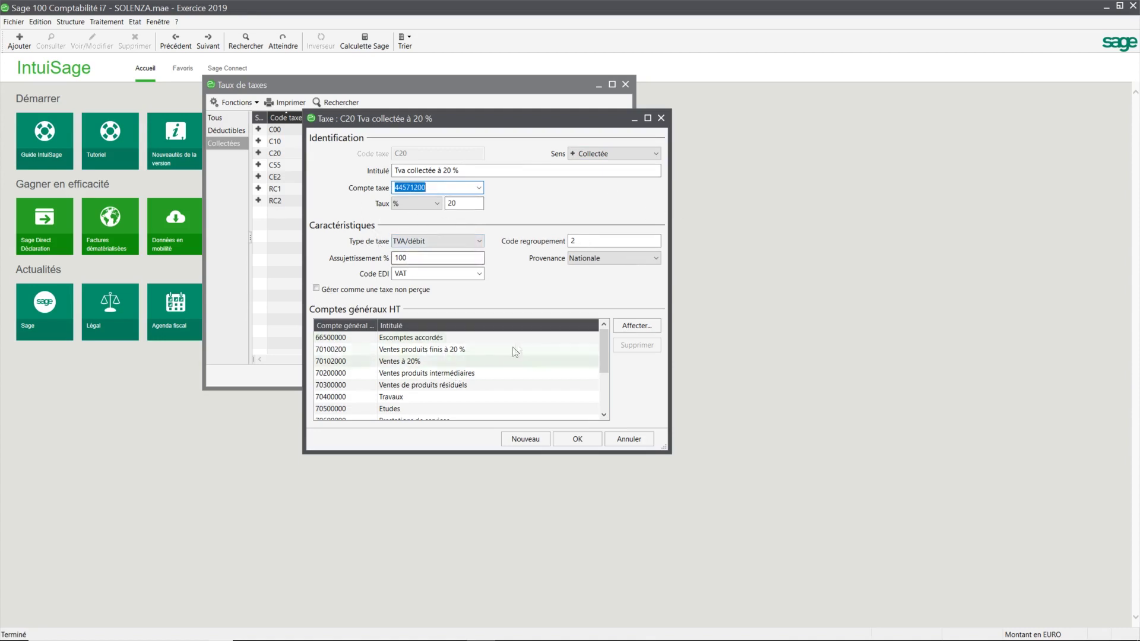
Examine the general accounts (Comptes généraux HT) linked to tax C20, and close its record and the tax rates list
scroll(530, 349, down, 2)
scroll(507, 371, up, 2)
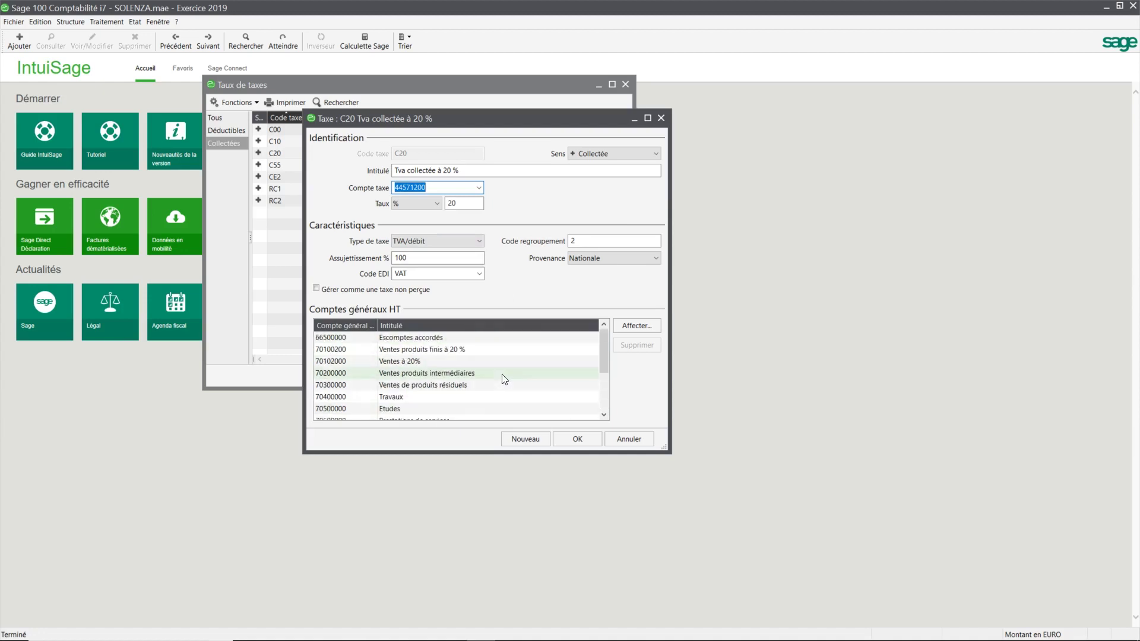
scroll(353, 366, down, 1)
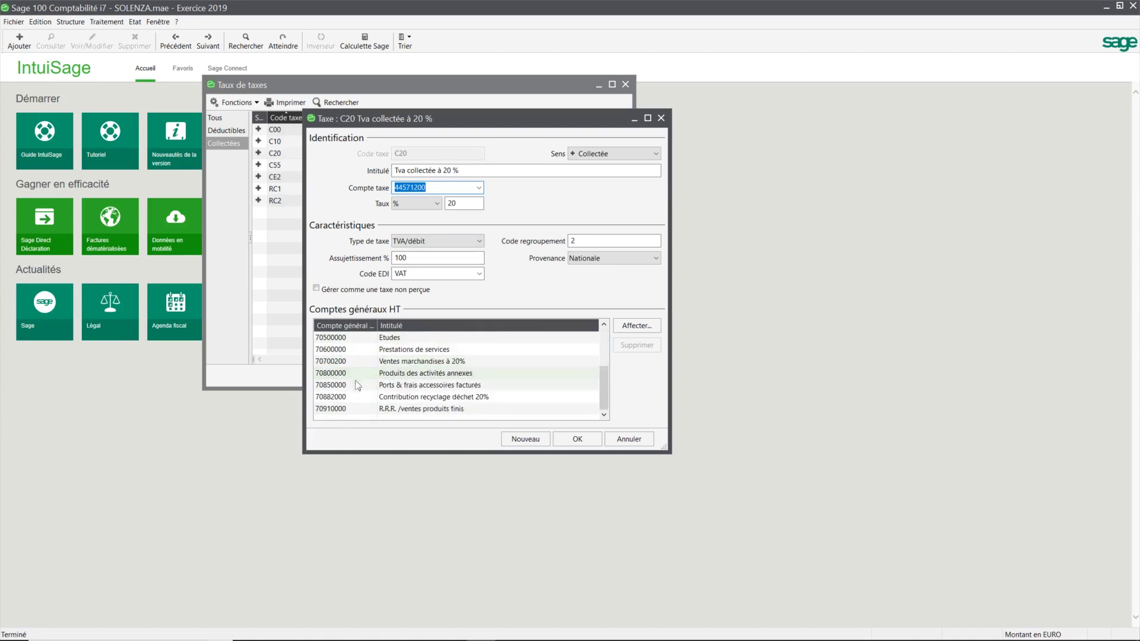
scroll(355, 383, up, 2)
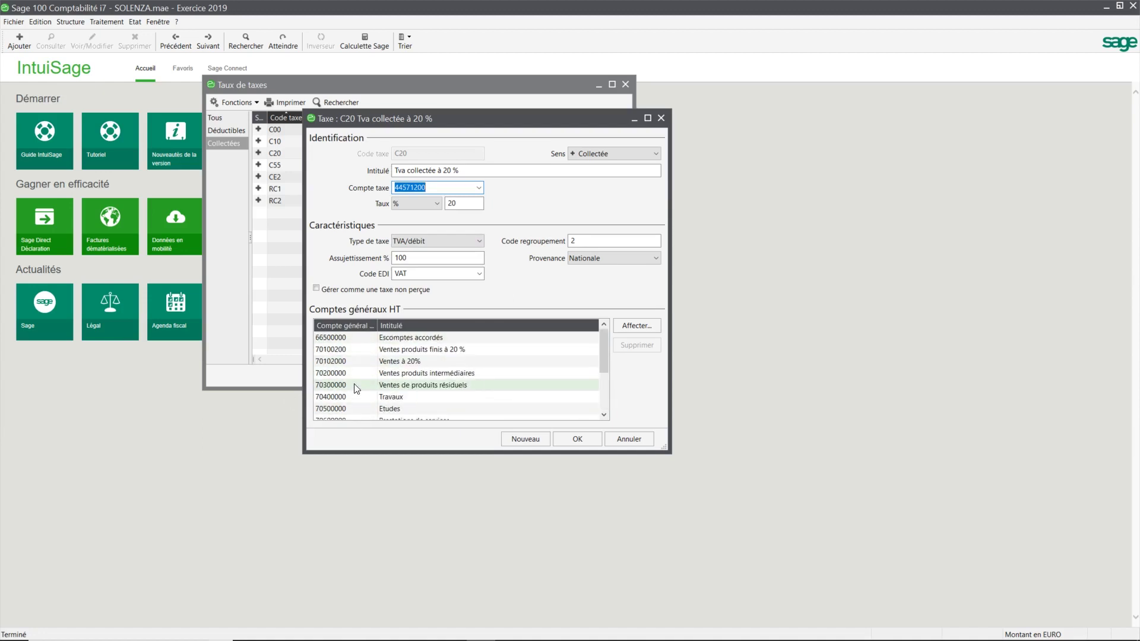
click(585, 438)
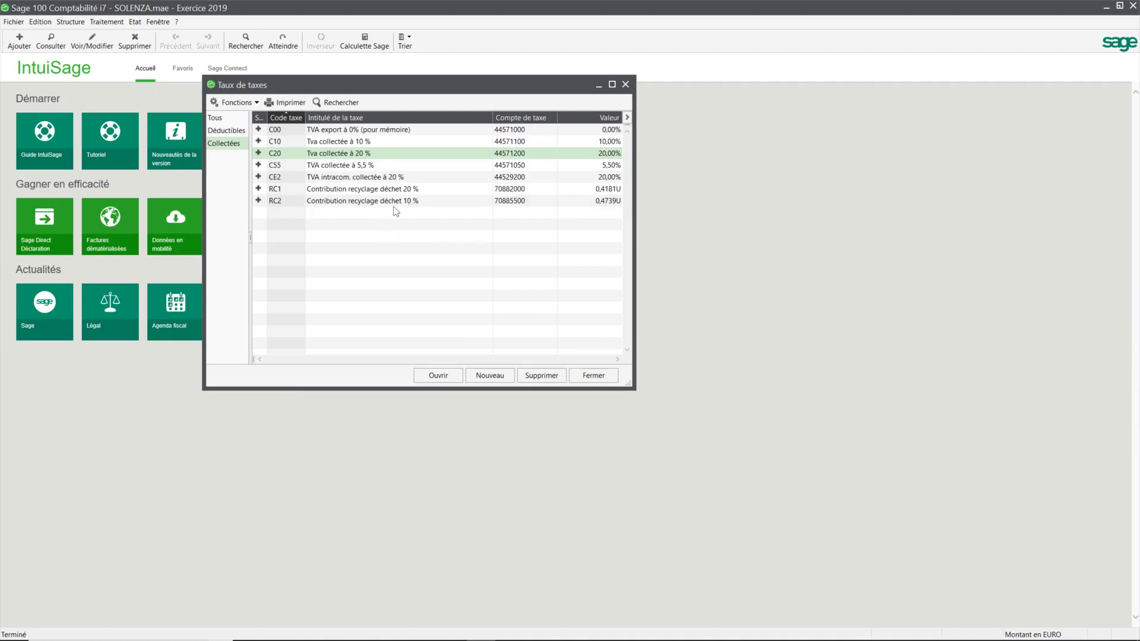
click(626, 85)
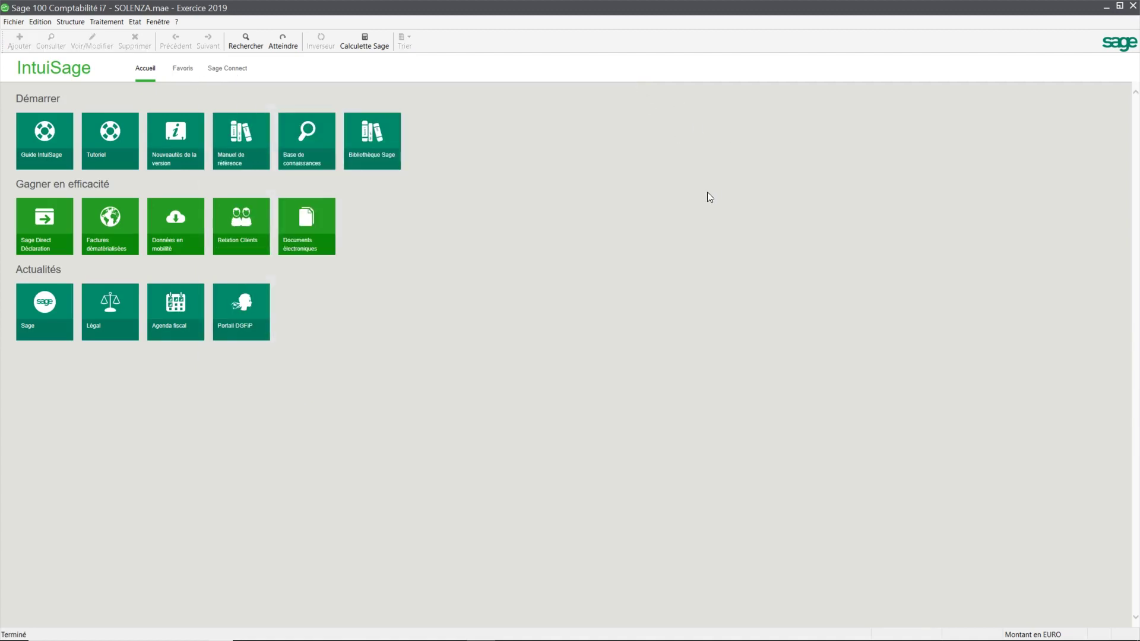